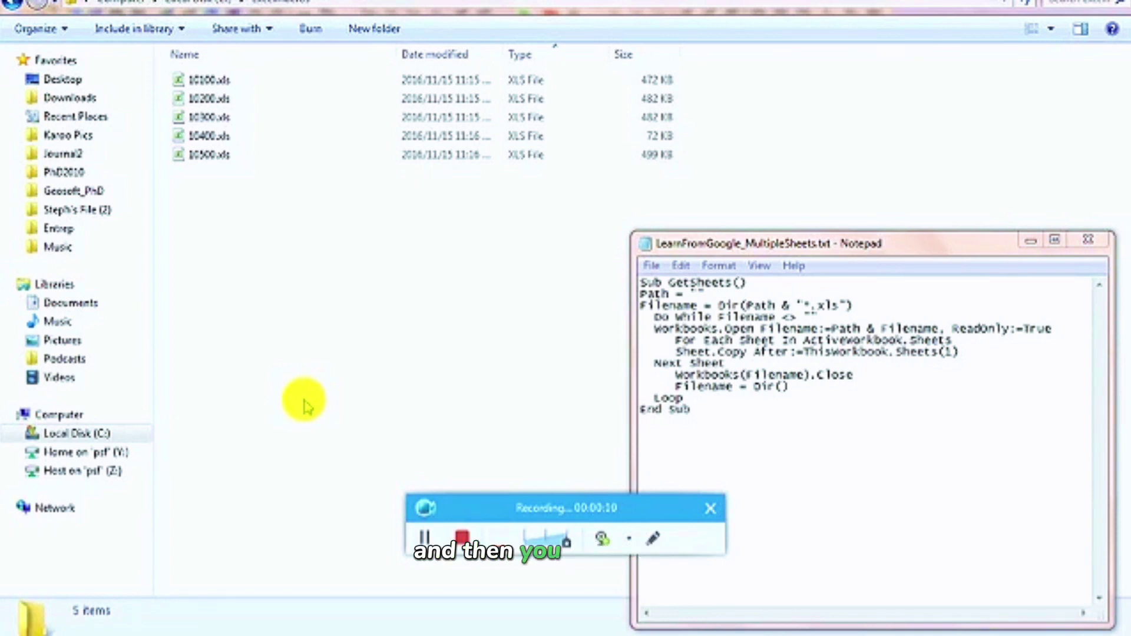
- Bring up the Explorer folder holding the five survey files 10100–10500.xls
{"action": "left_click", "coordinate": [278, 230]}
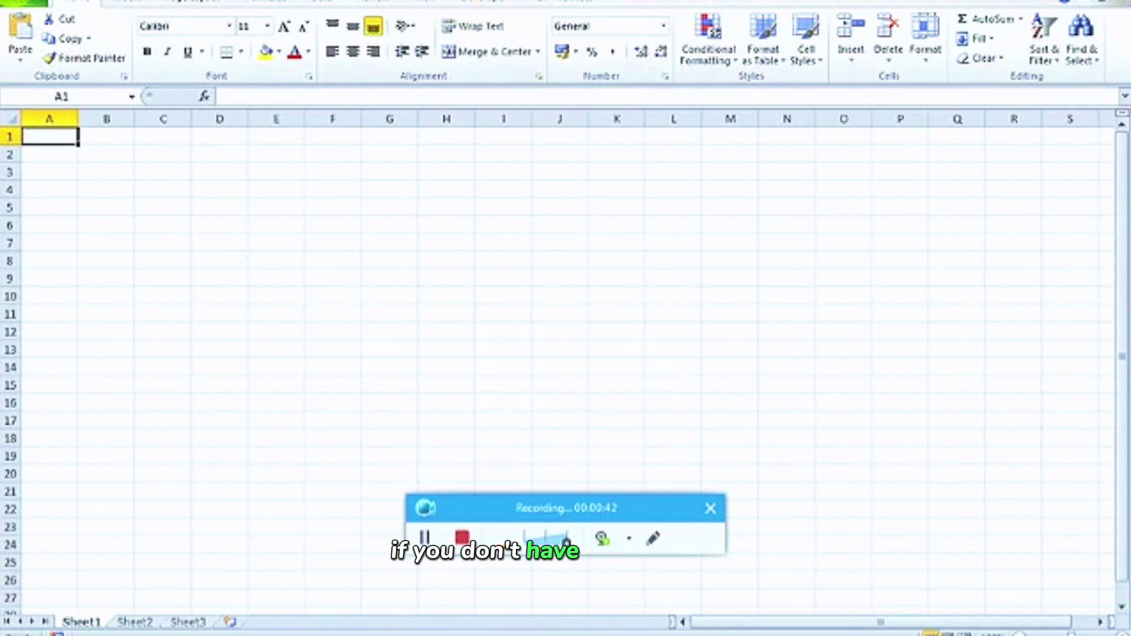
- Tick Developer under Excel Options' Customize Ribbon and switch to the Developer tab
{"action": "left_click", "coordinate": [16, 4]}
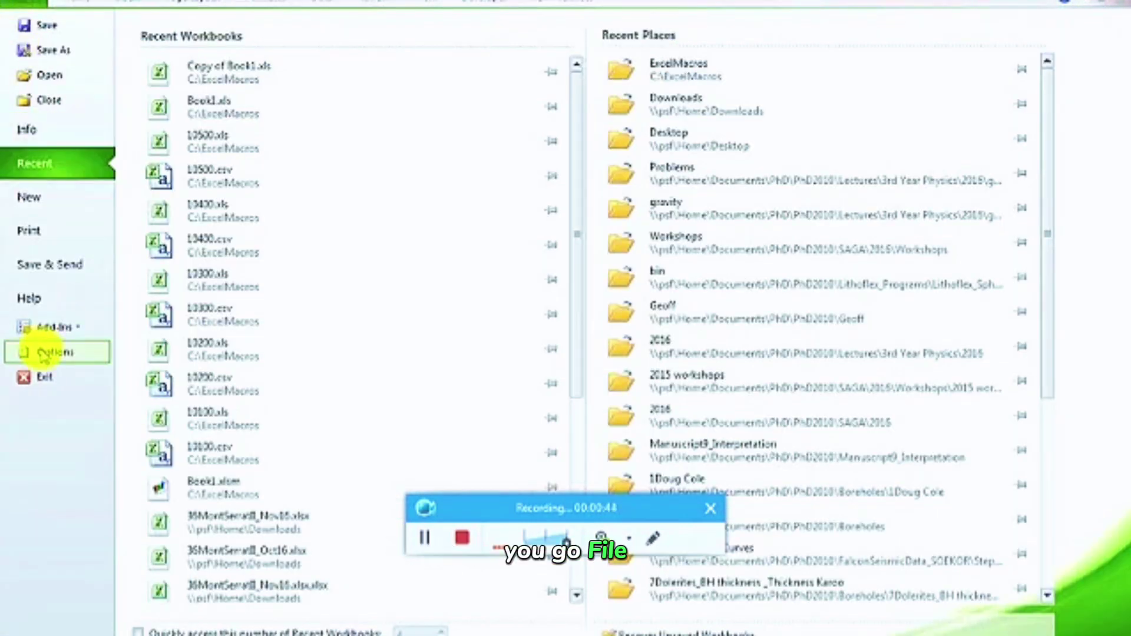
{"action": "left_click", "coordinate": [51, 351]}
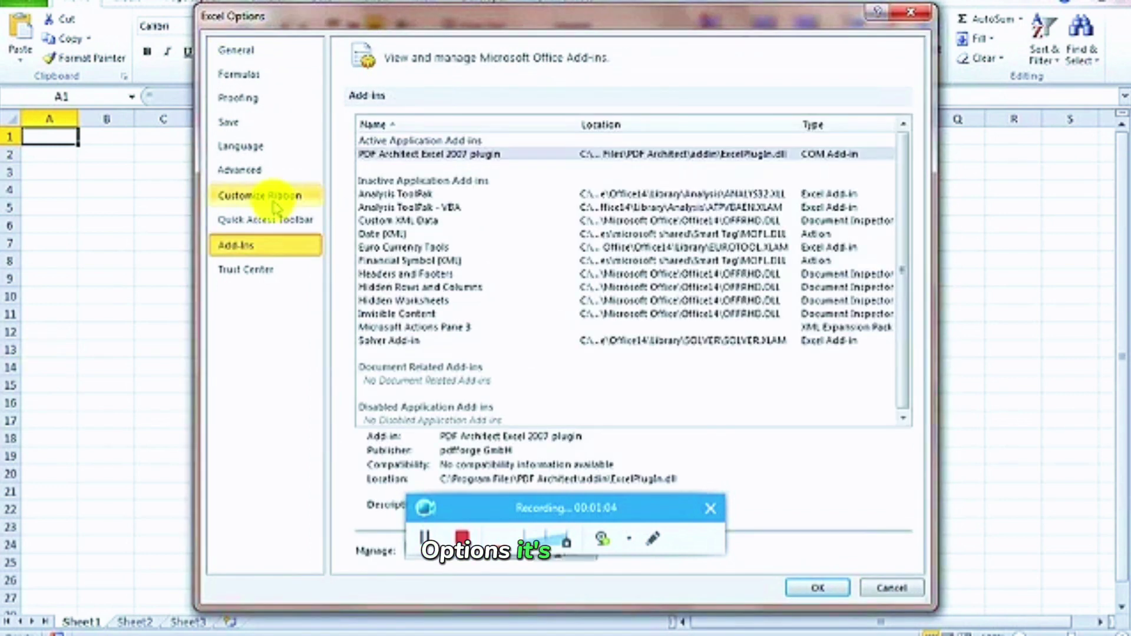
{"action": "left_click", "coordinate": [259, 195]}
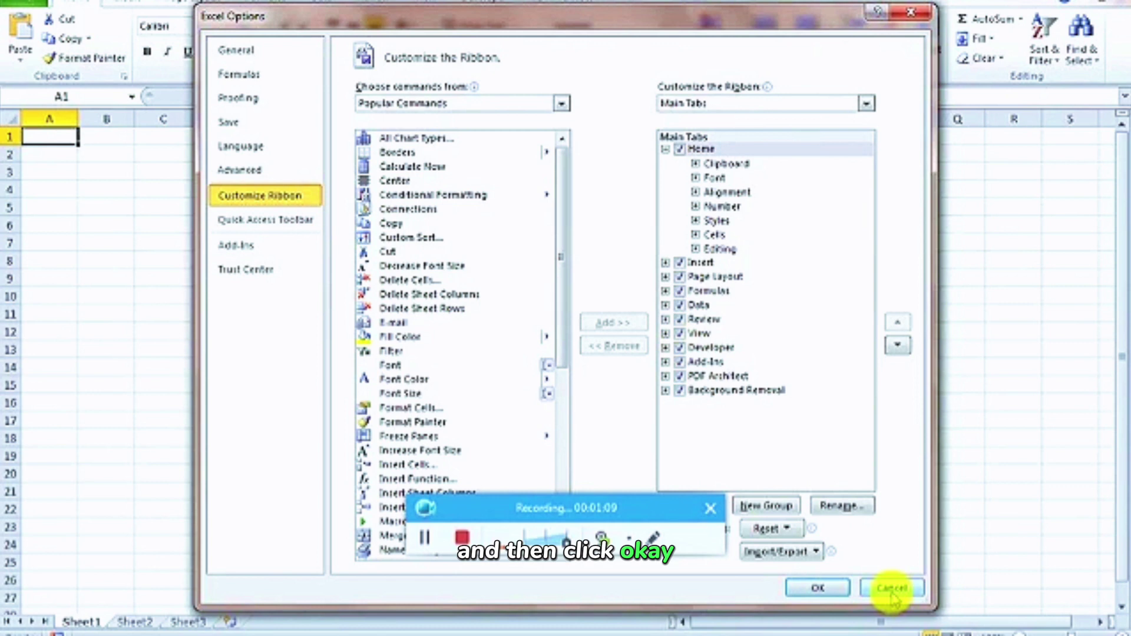
{"action": "left_click", "coordinate": [818, 588]}
{"action": "left_click", "coordinate": [478, 3]}
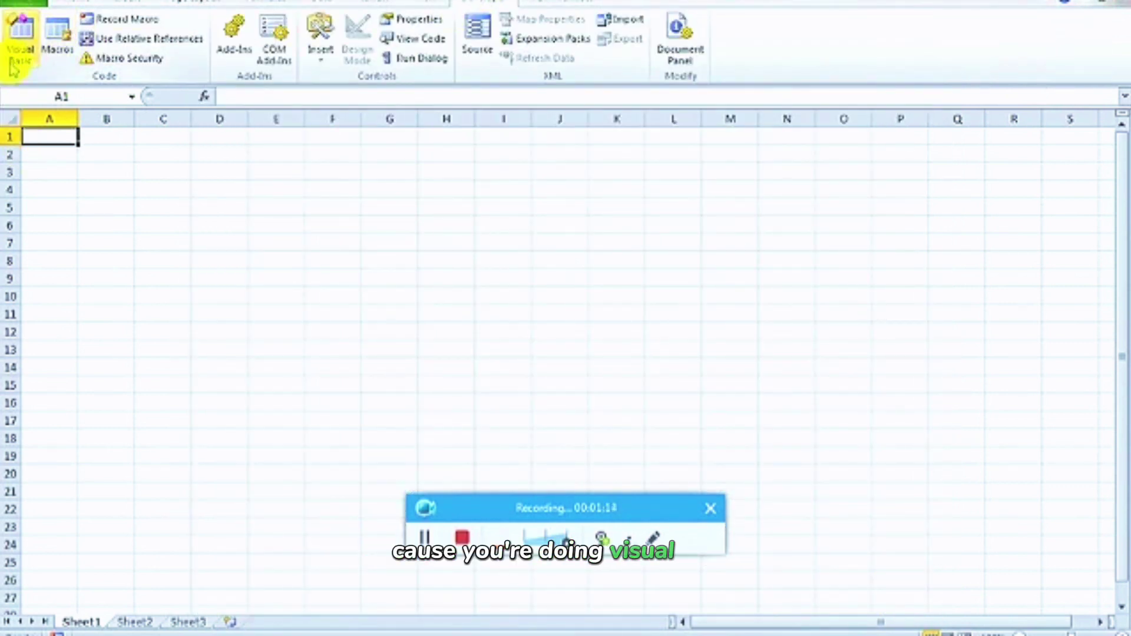
- Insert a new module into the workbook's VBA project
{"action": "left_click", "coordinate": [22, 41]}
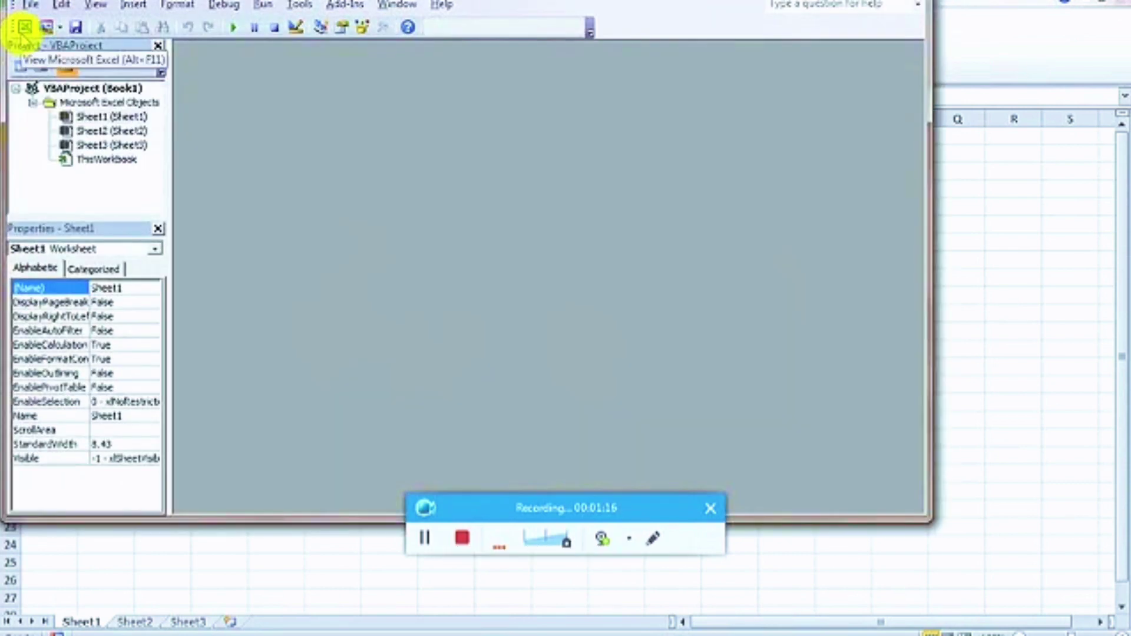
{"action": "left_click", "coordinate": [134, 5]}
{"action": "left_click", "coordinate": [163, 64]}
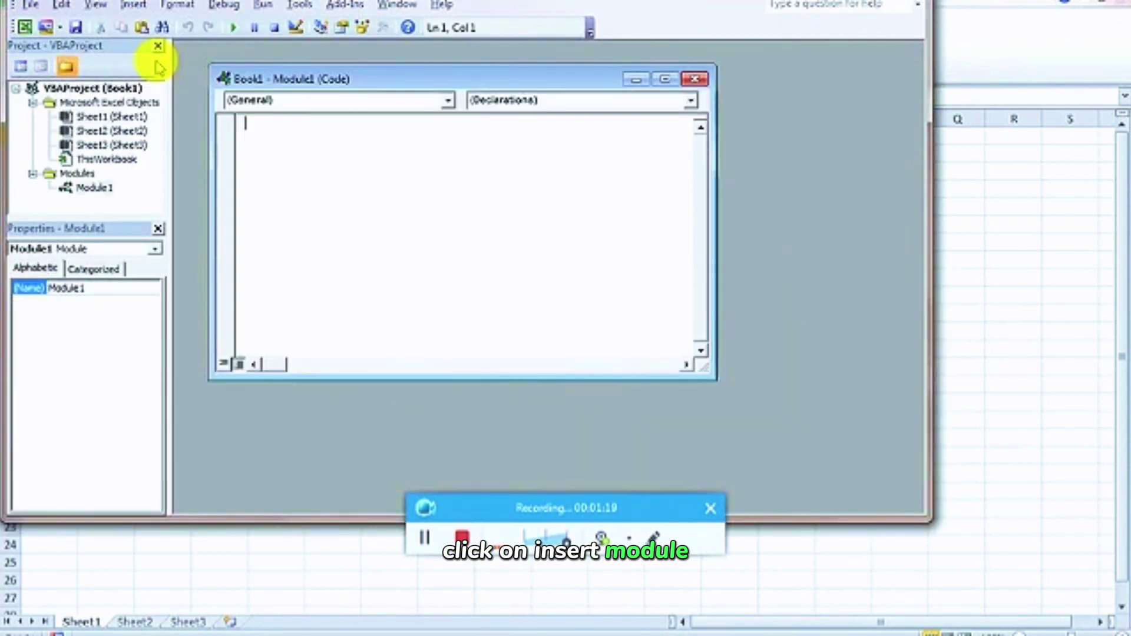
- Copy the GetSheets code from Notepad and paste it into Module1
{"action": "key", "text": "alt+Tab"}
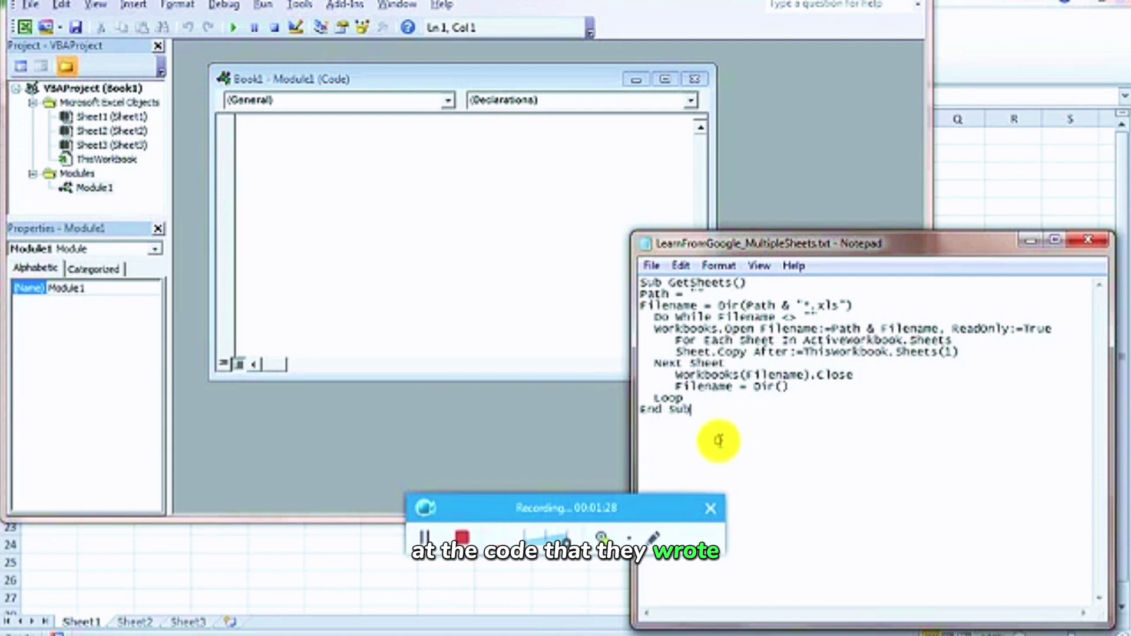
{"action": "left_click_drag", "start_coordinate": [718, 442], "coordinate": [631, 277]}
{"action": "key", "text": "ctrl+c"}
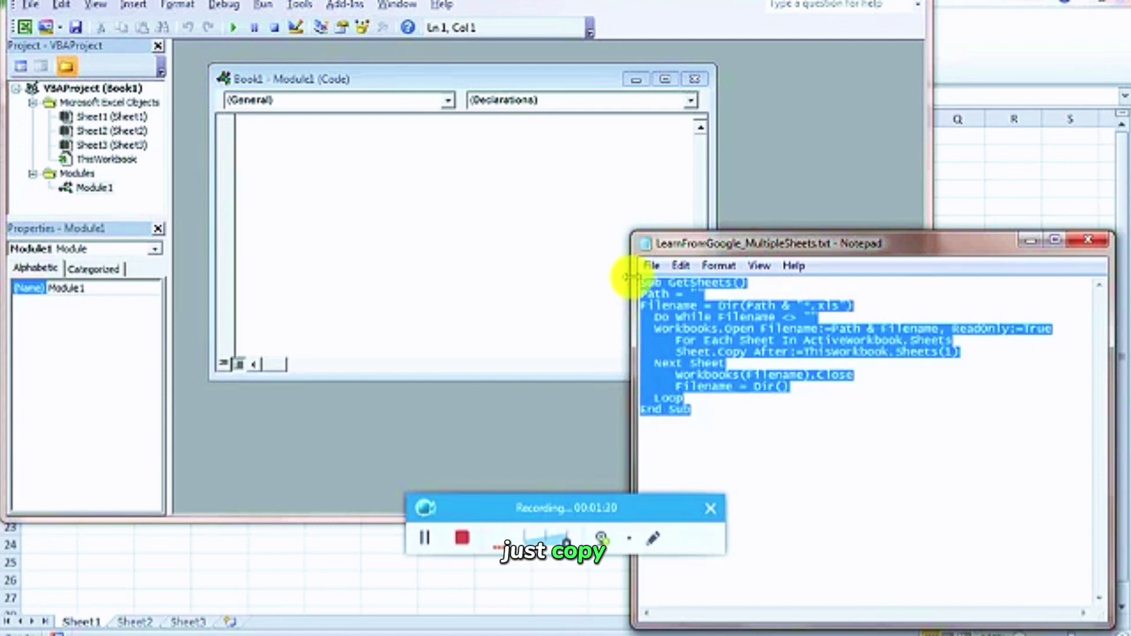
{"action": "left_click", "coordinate": [495, 243]}
{"action": "key", "text": "ctrl+v"}
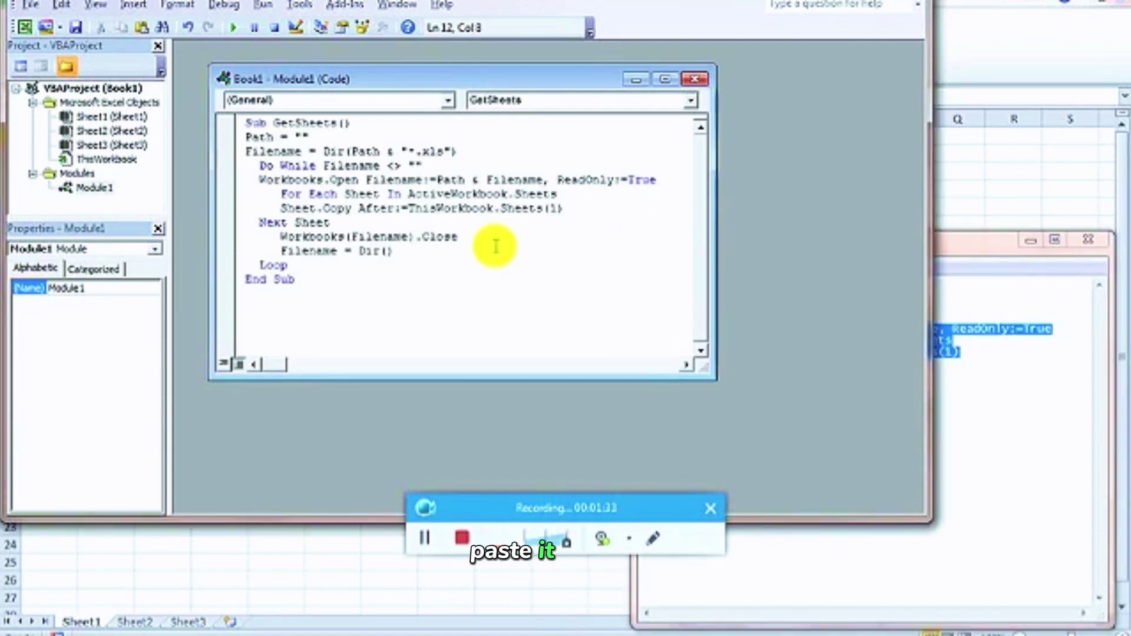
- Compile VBAProject and save it as macro-enabled Book1.xlsm in C:\ExcelMacros
{"action": "left_click", "coordinate": [180, 8]}
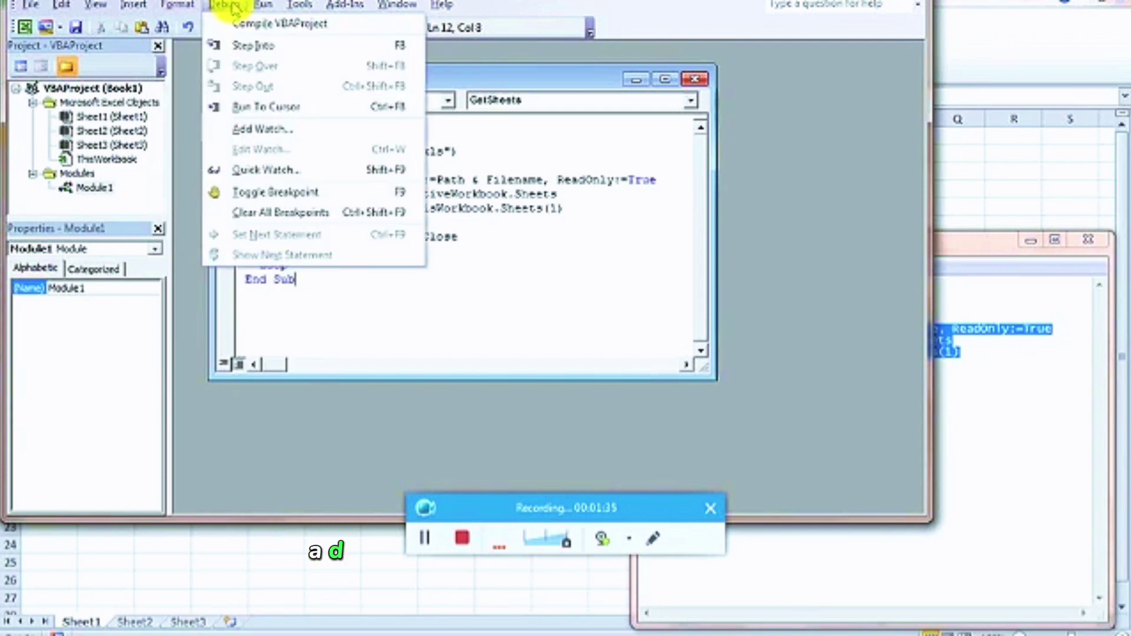
{"action": "left_click", "coordinate": [248, 26]}
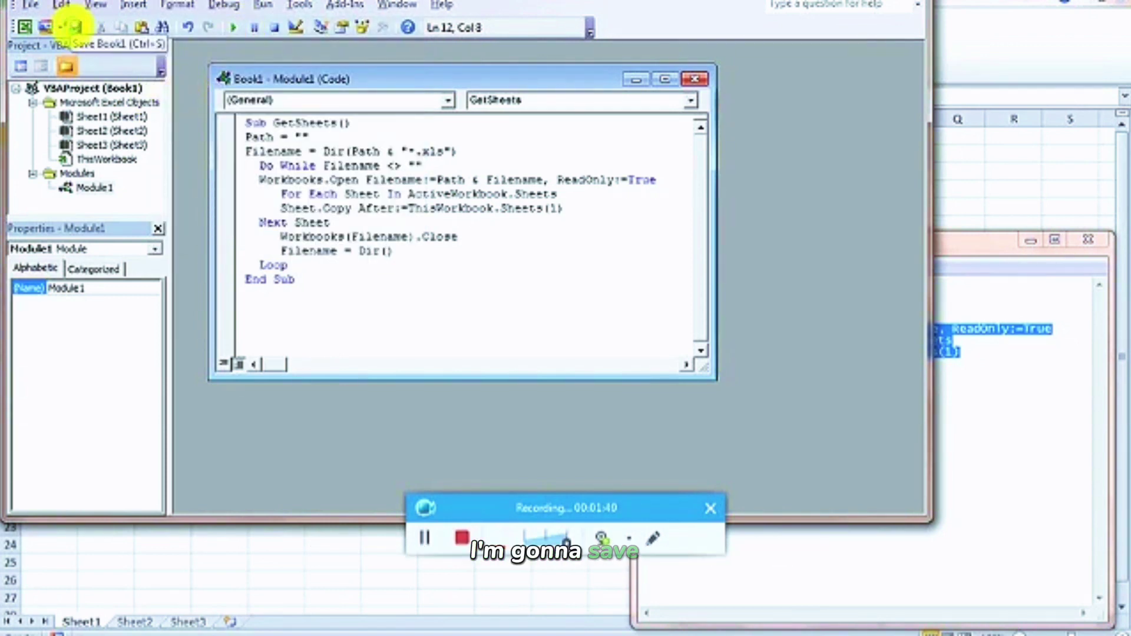
{"action": "left_click", "coordinate": [75, 27]}
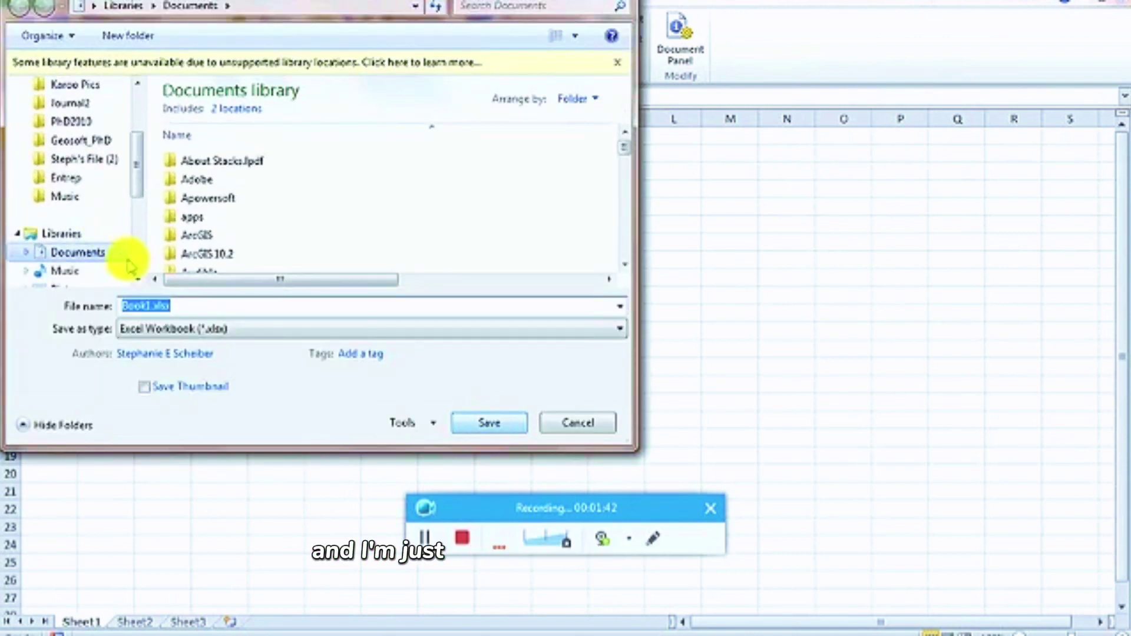
{"action": "left_click", "coordinate": [88, 215]}
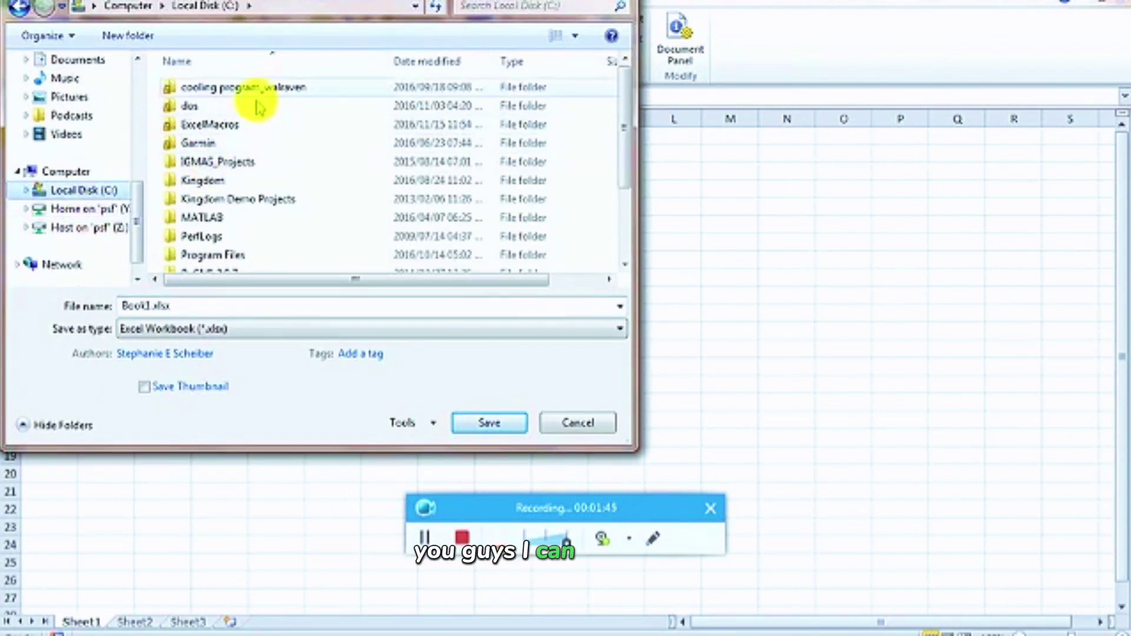
{"action": "double_click", "coordinate": [234, 122]}
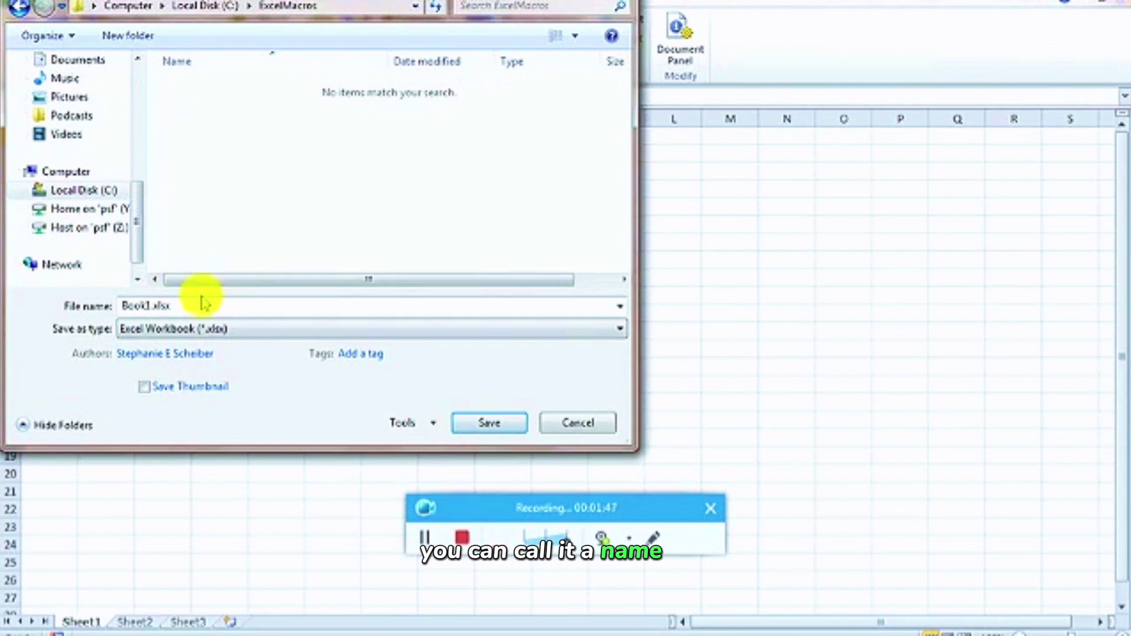
{"action": "left_click", "coordinate": [254, 330]}
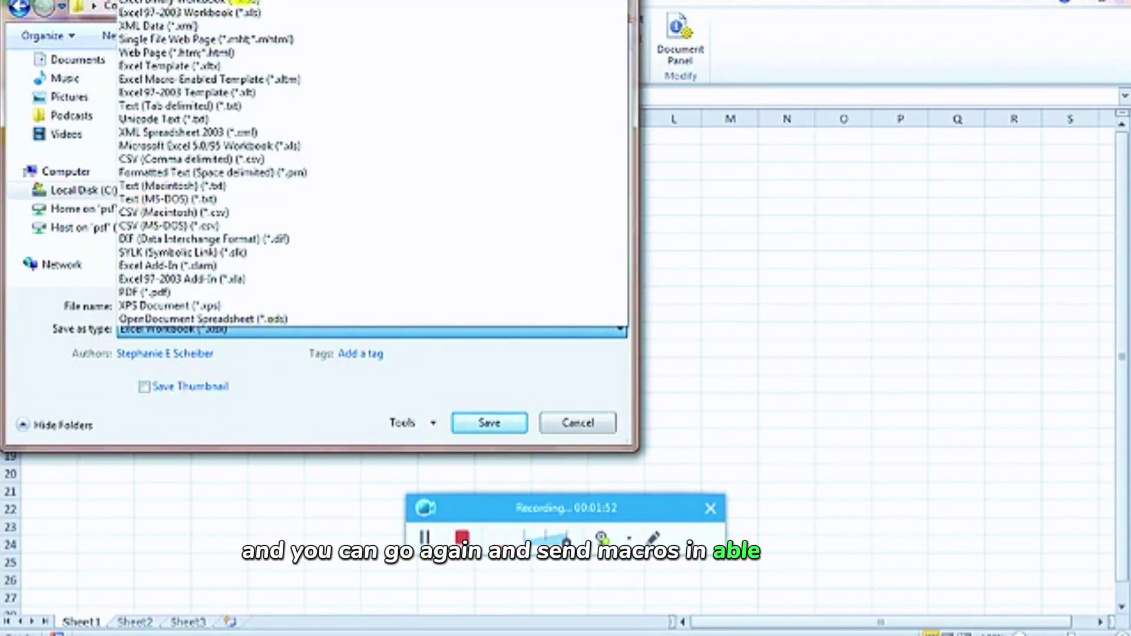
{"action": "left_click", "coordinate": [242, 1]}
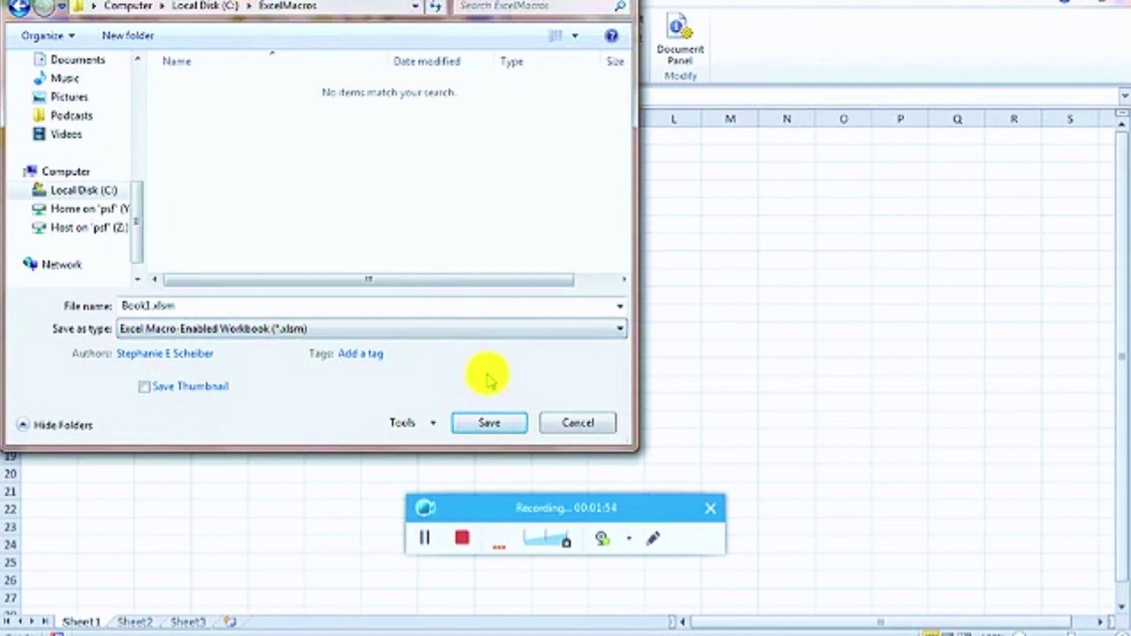
{"action": "left_click", "coordinate": [493, 423]}
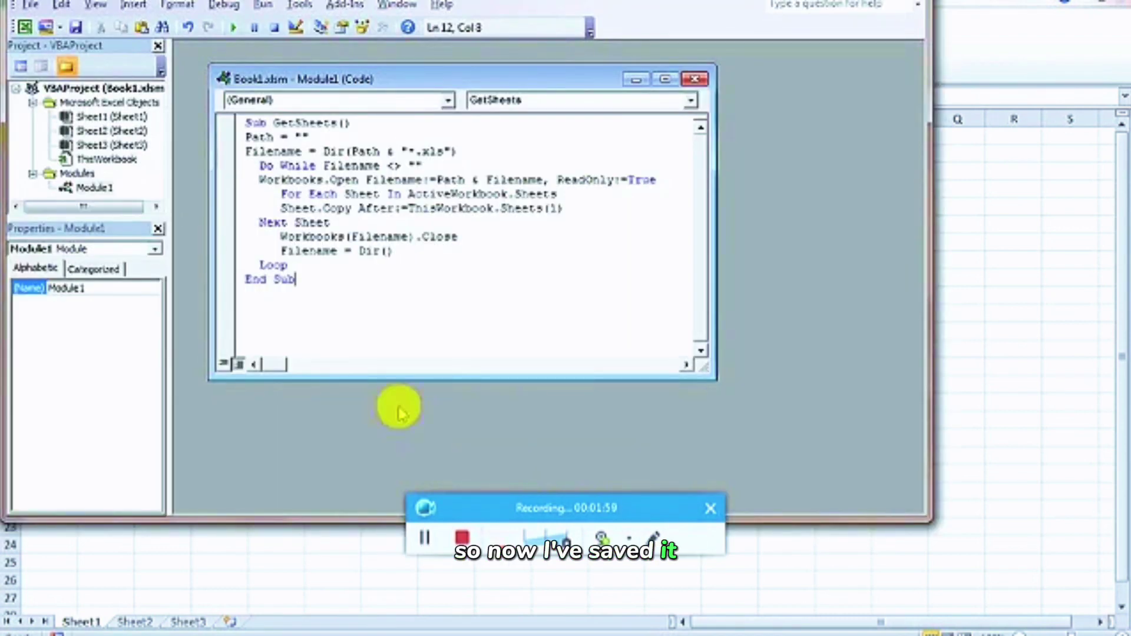
- Set the GetSheets Path to "C:\ExcelMacros\" and return to Explorer
{"action": "left_click", "coordinate": [302, 139]}
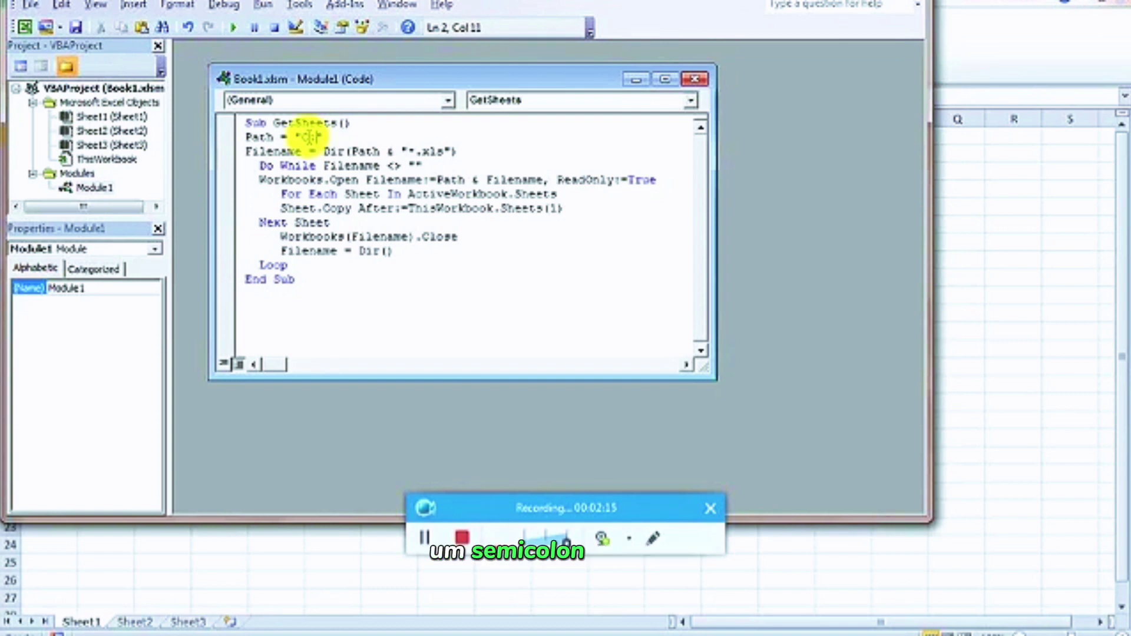
{"action": "type", "text": "\\\\"}
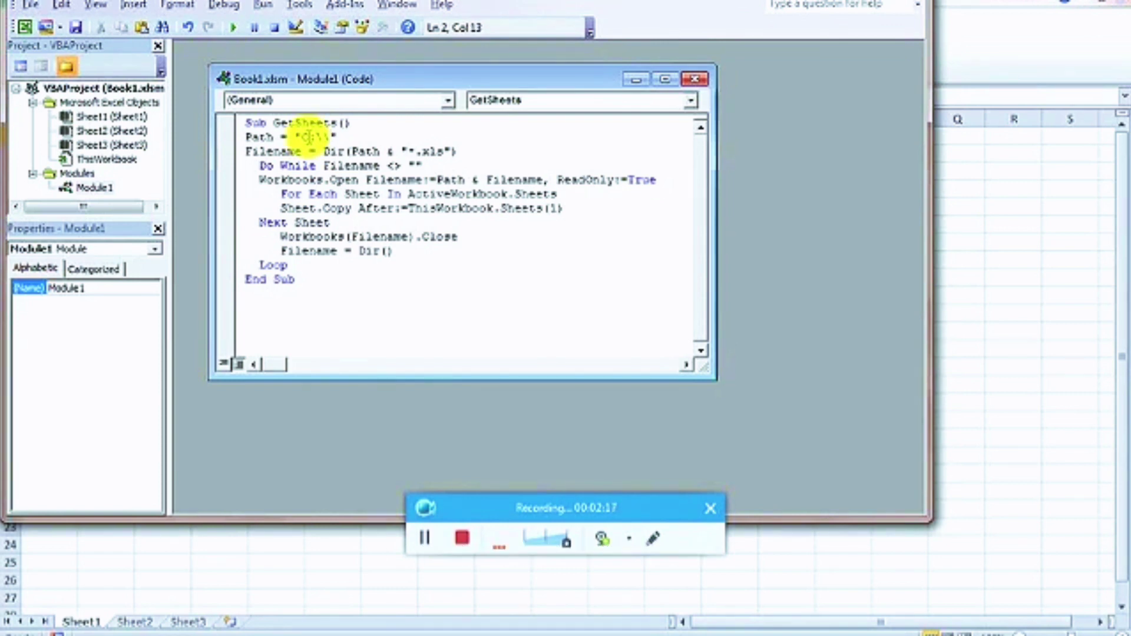
{"action": "key", "text": "BackSpace"}
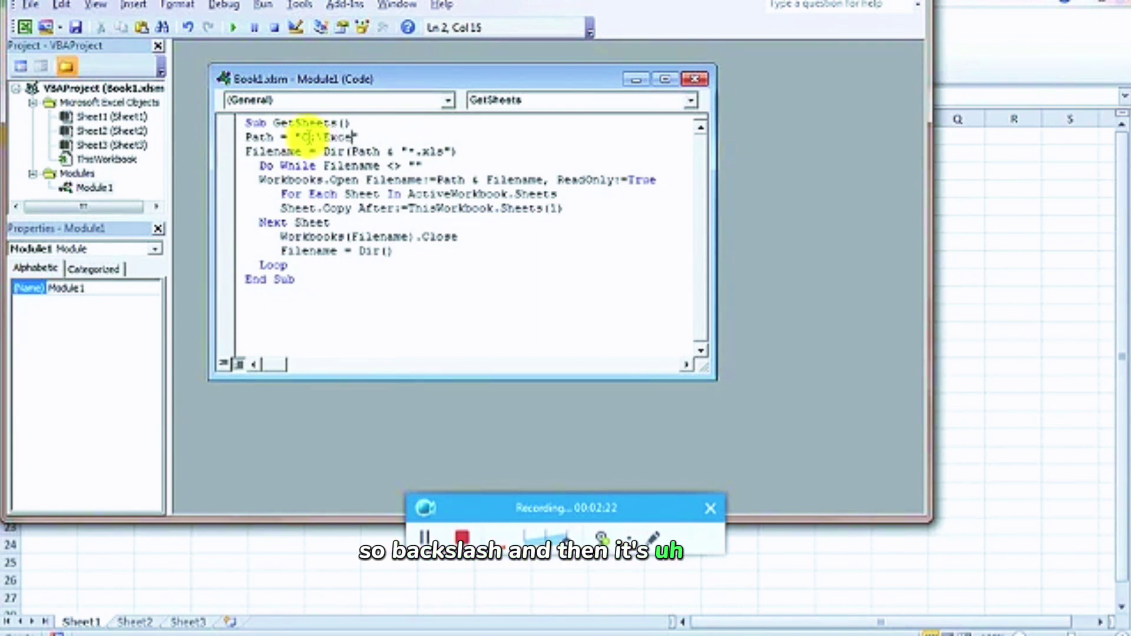
{"action": "type", "text": "ExcelMacro"}
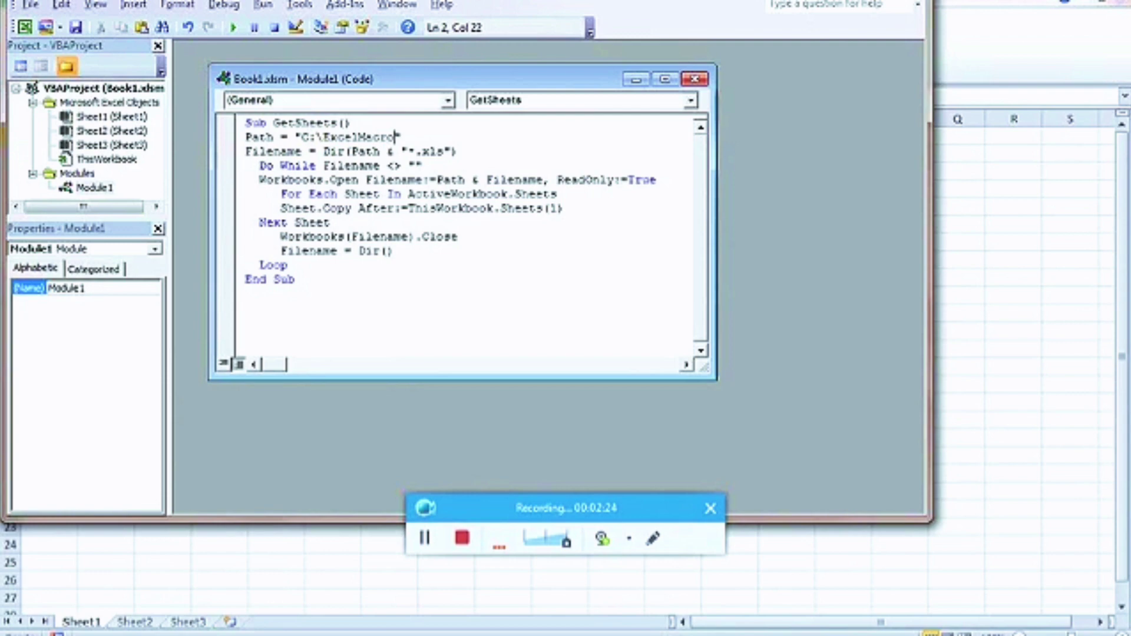
{"action": "type", "text": "s\\"}
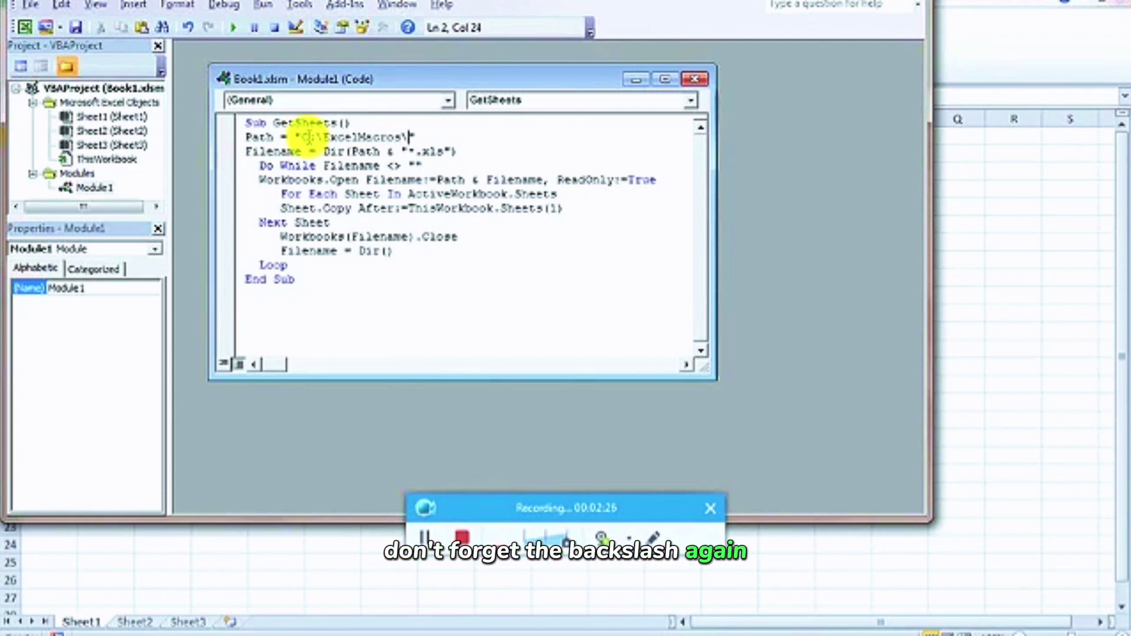
{"action": "key", "text": "alt+Tab"}
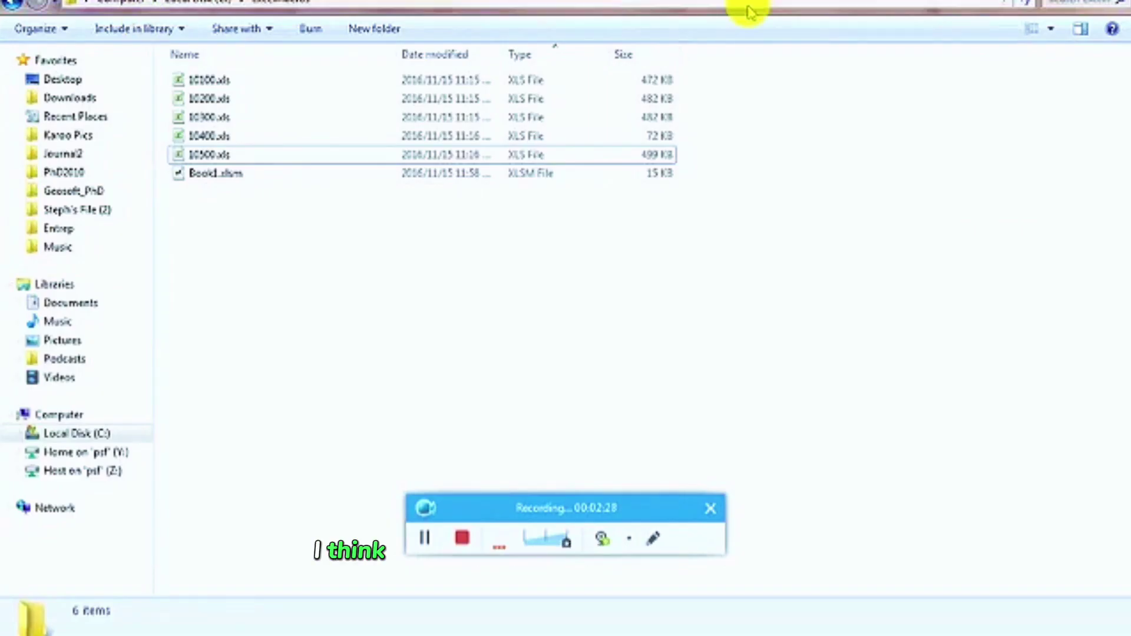
- Check the ExcelMacros address history in Explorer, then head back to Excel's windows
{"action": "left_click", "coordinate": [1008, 8]}
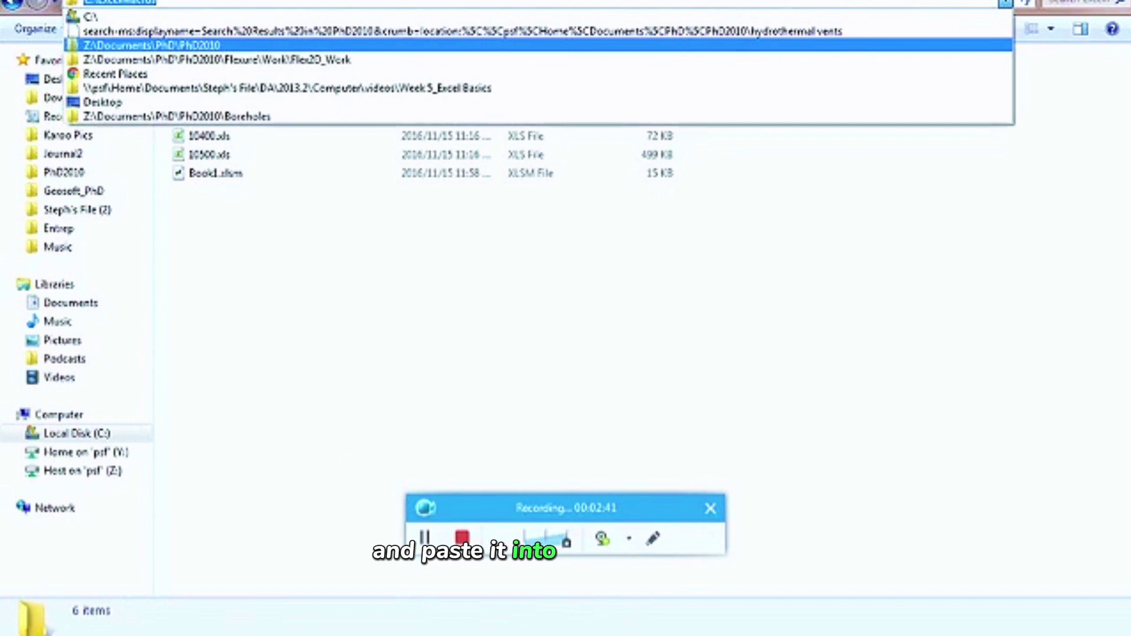
{"action": "left_click", "coordinate": [26, 618]}
- Run GetSheets, decline reopening Book1.xlsm, and end the macro at run-time error 1004
{"action": "left_click", "coordinate": [293, 601]}
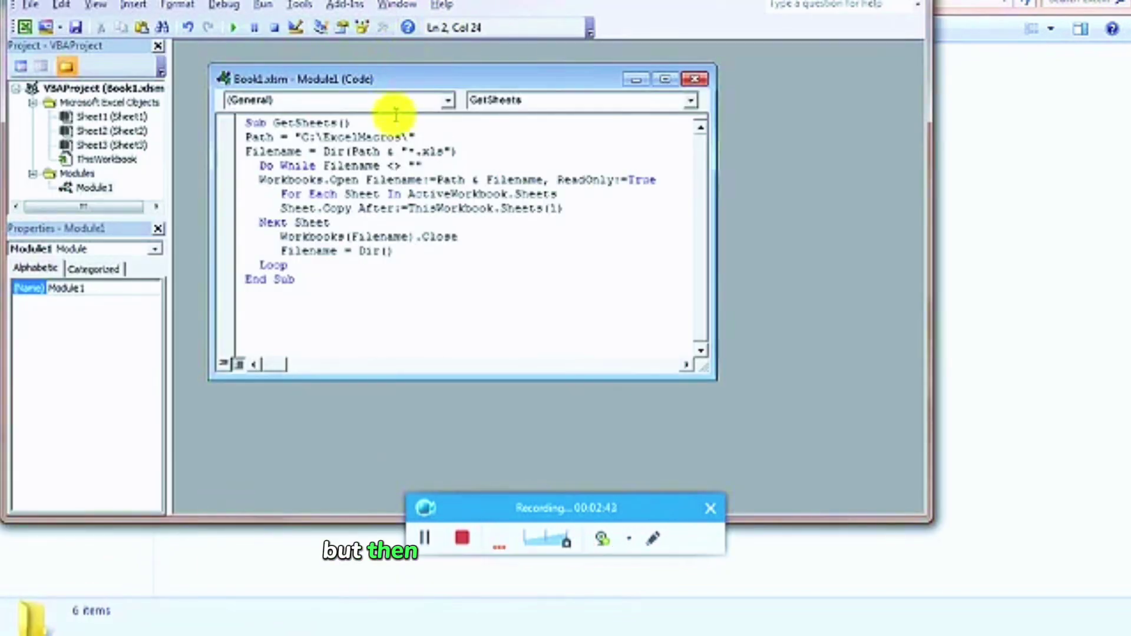
{"action": "left_click", "coordinate": [408, 136]}
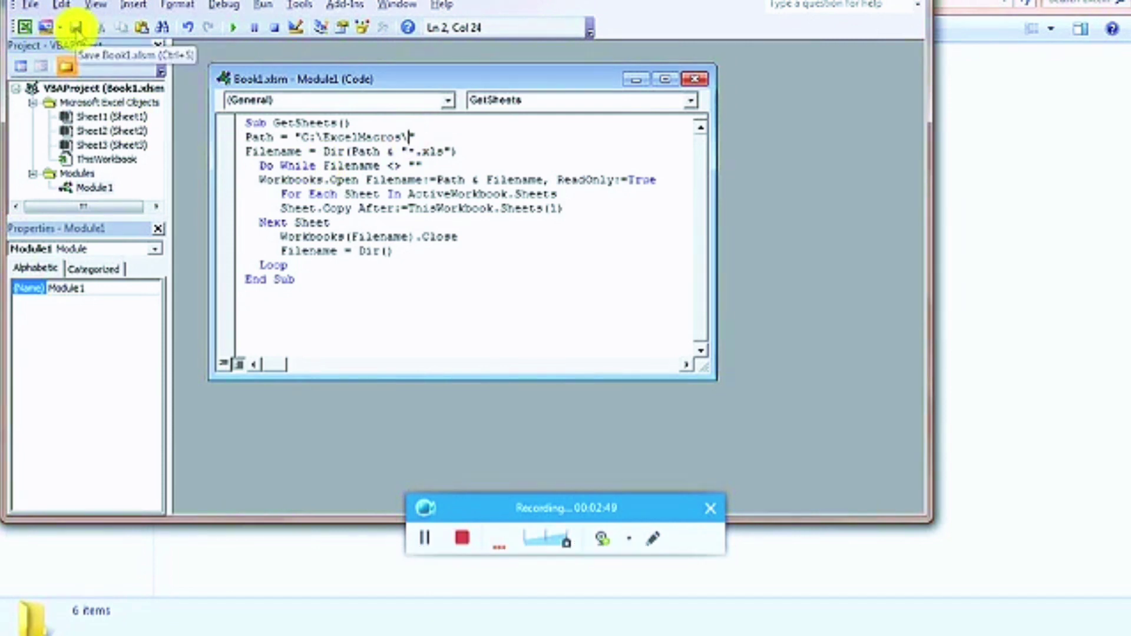
{"action": "left_click", "coordinate": [232, 28]}
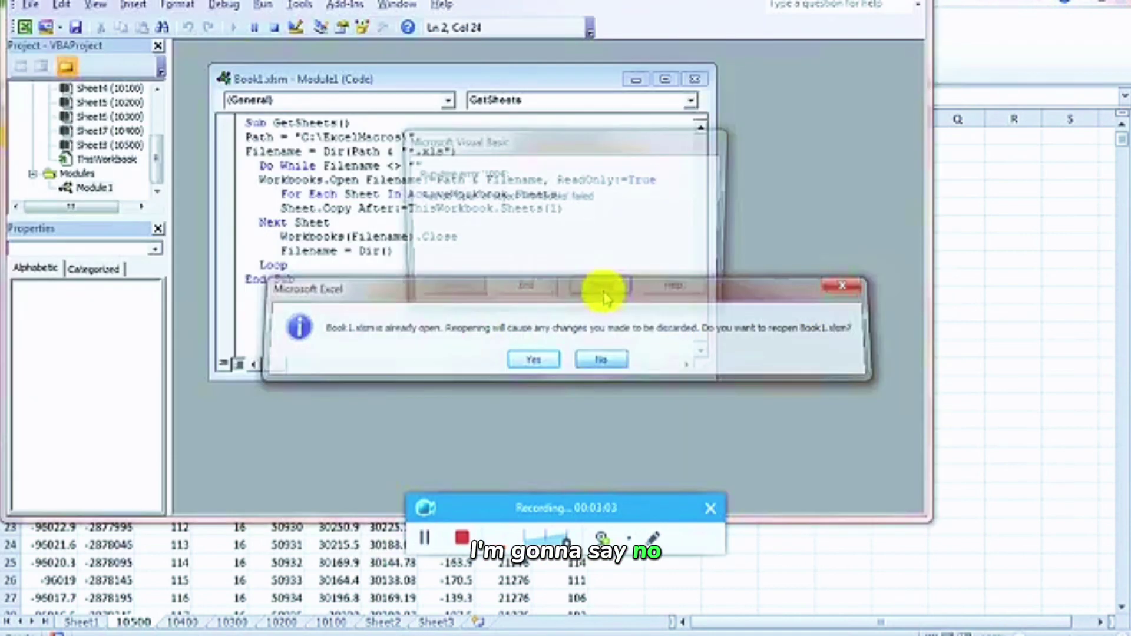
{"action": "left_click", "coordinate": [602, 359]}
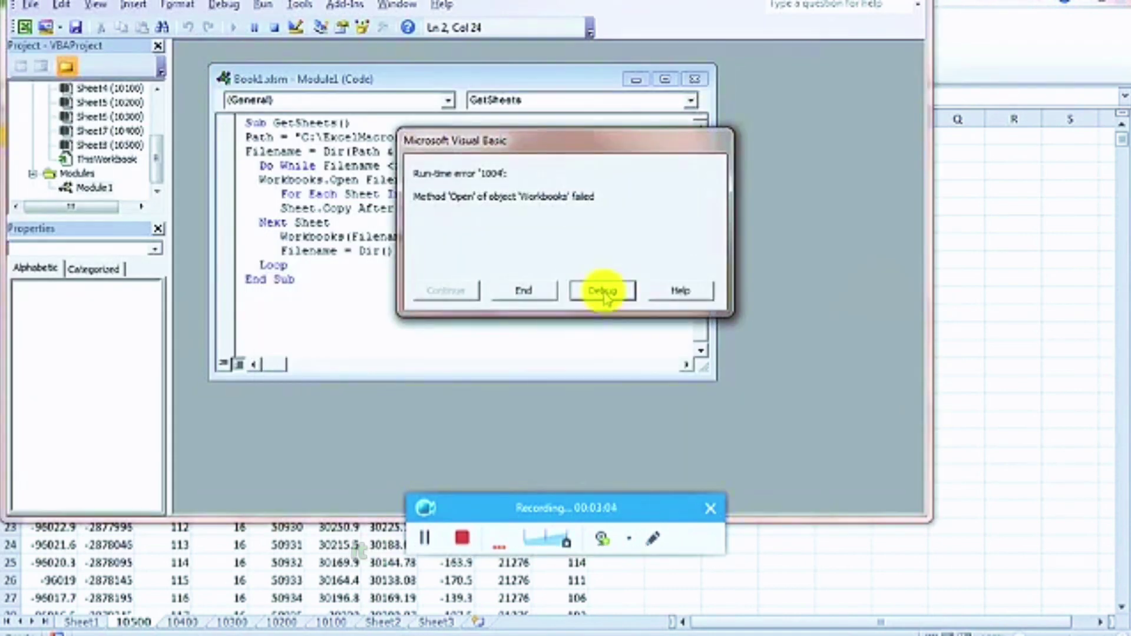
{"action": "left_click", "coordinate": [521, 299]}
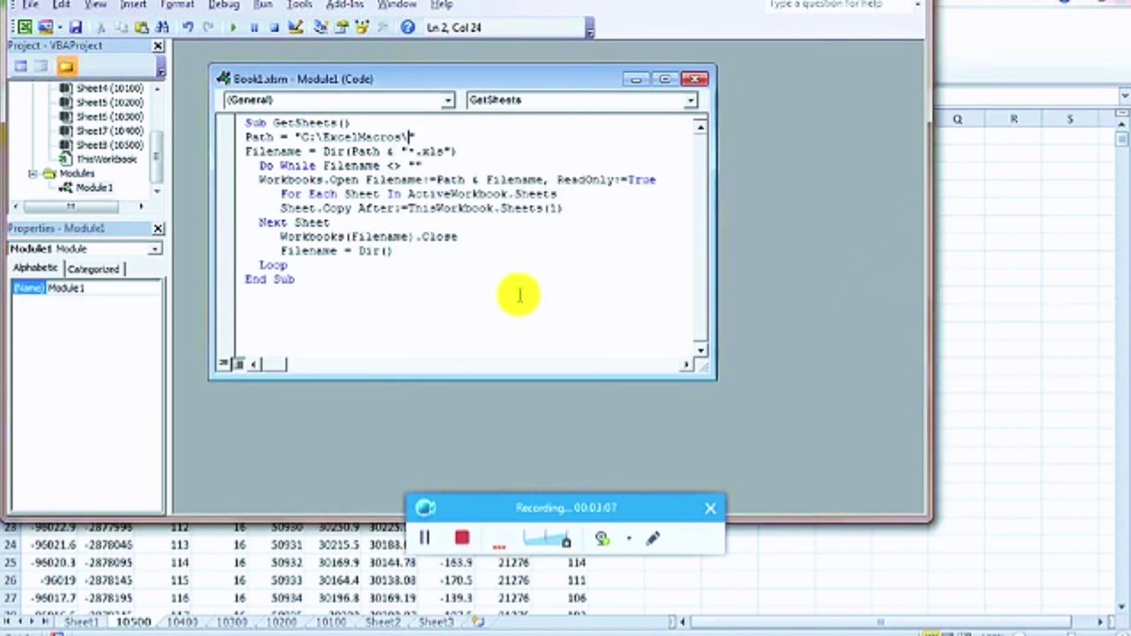
- Review sheets 10400, 10300, 10200, 10100 and the empty Sheet1
{"action": "left_click", "coordinate": [880, 543]}
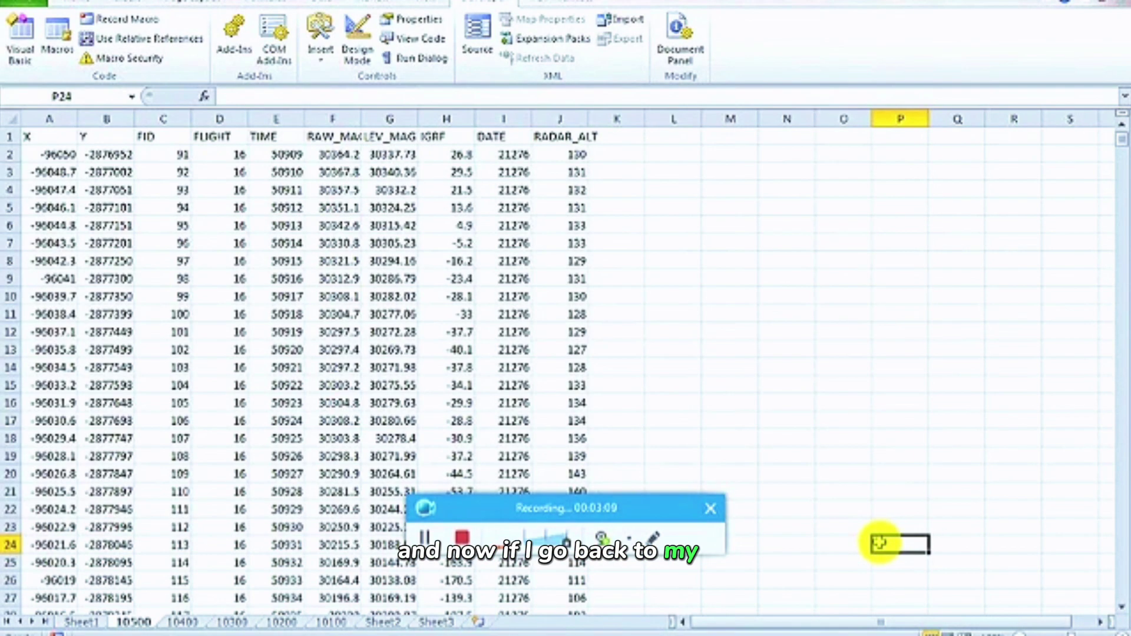
{"action": "left_click", "coordinate": [181, 622]}
{"action": "left_click", "coordinate": [233, 622]}
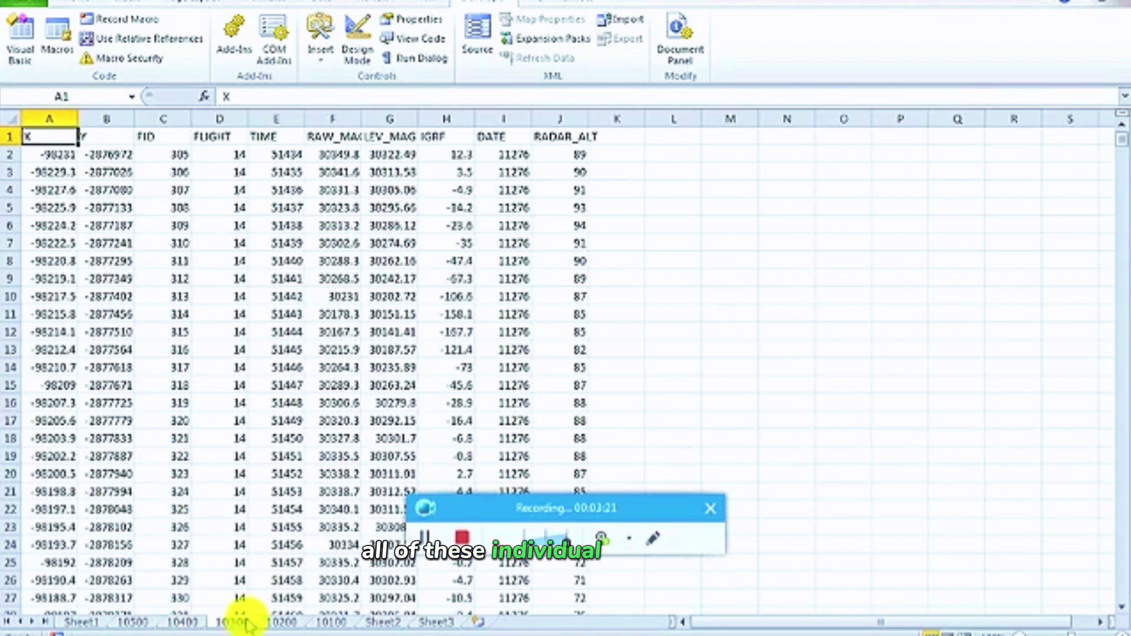
{"action": "left_click", "coordinate": [284, 622]}
{"action": "left_click", "coordinate": [333, 623]}
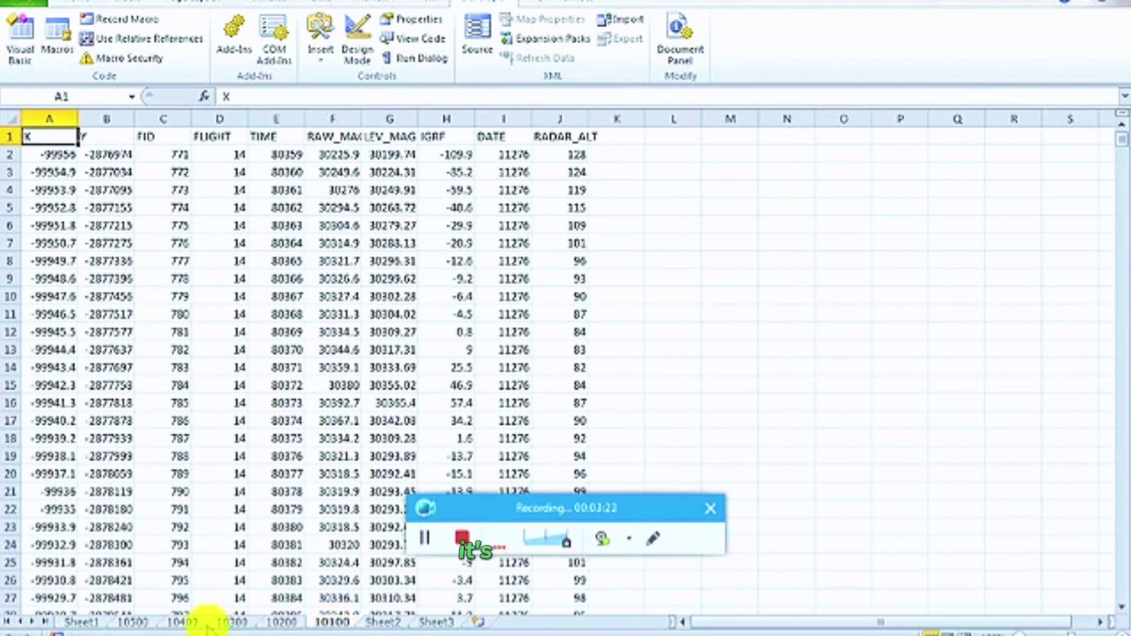
{"action": "left_click", "coordinate": [88, 623]}
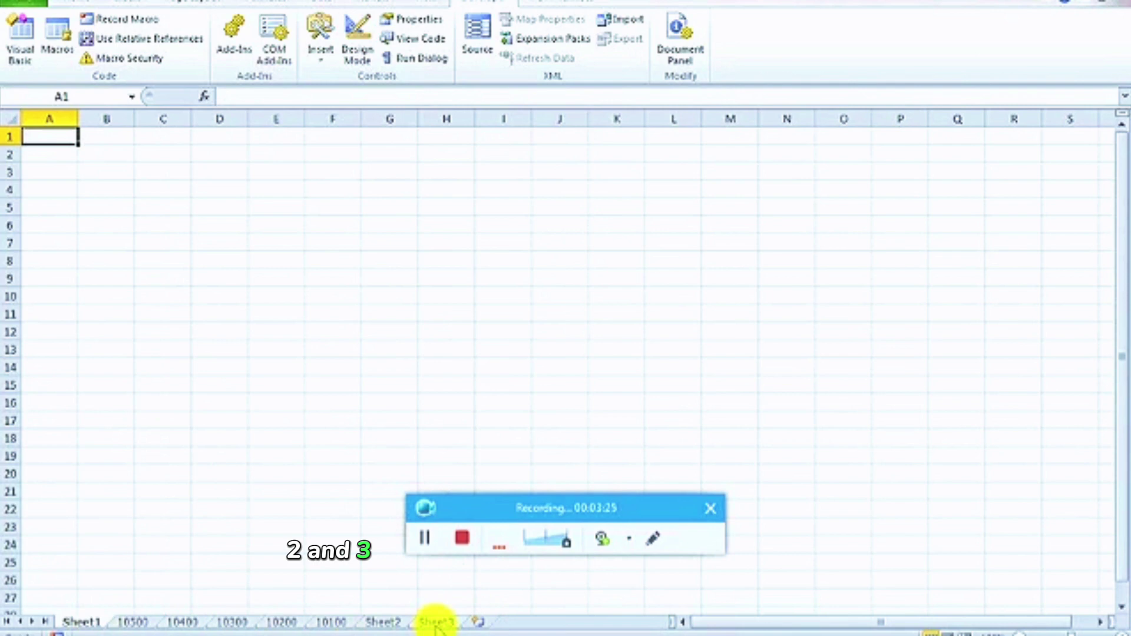
- Delete Sheet1, Sheet2 and Sheet3, confirming each deletion
{"action": "right_click", "coordinate": [85, 624]}
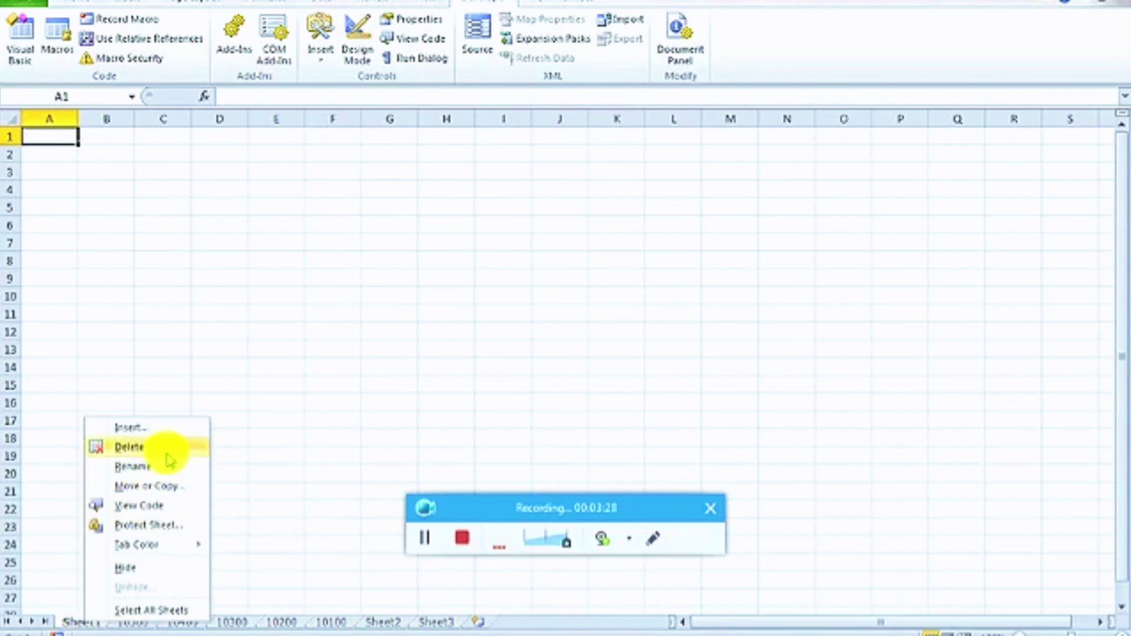
{"action": "left_click", "coordinate": [133, 446]}
{"action": "left_click", "coordinate": [533, 362]}
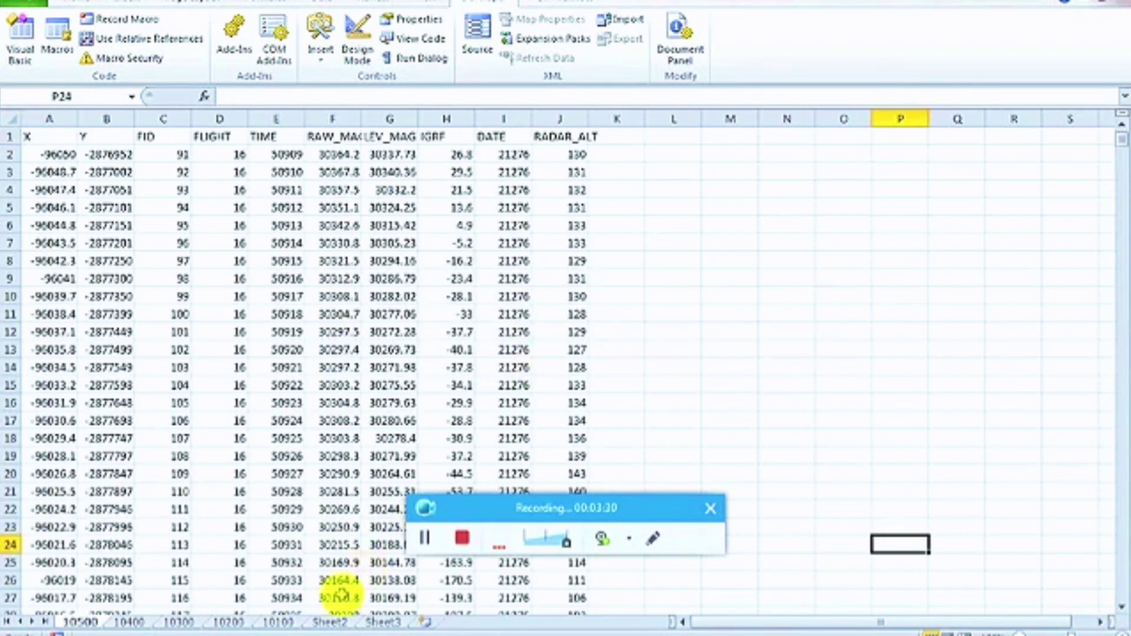
{"action": "right_click", "coordinate": [330, 623]}
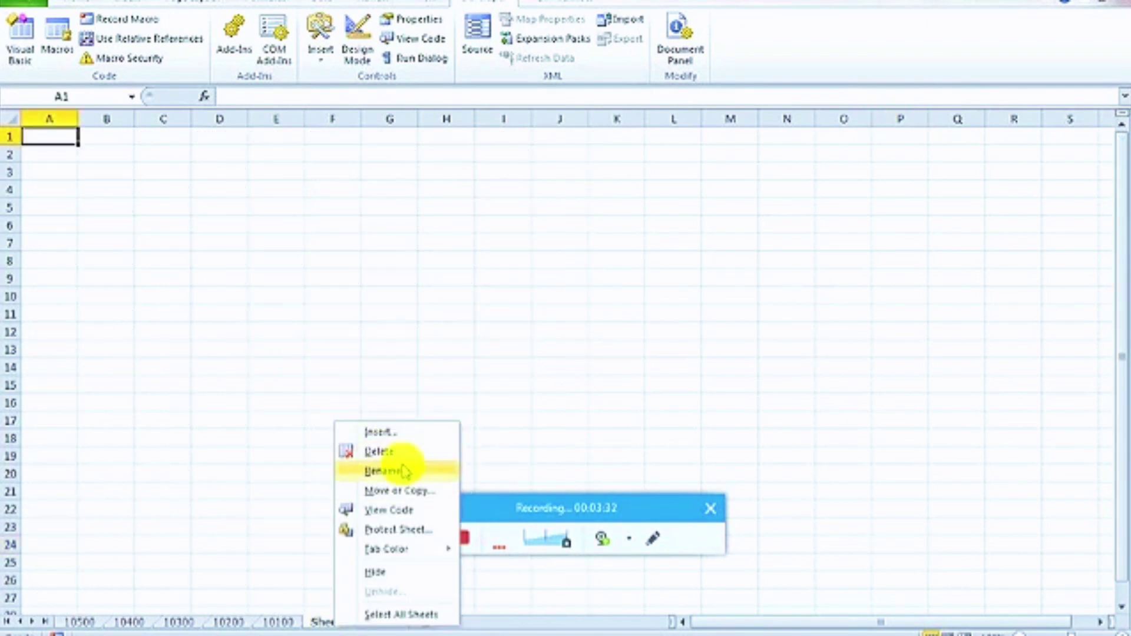
{"action": "left_click", "coordinate": [379, 449]}
{"action": "left_click", "coordinate": [532, 360]}
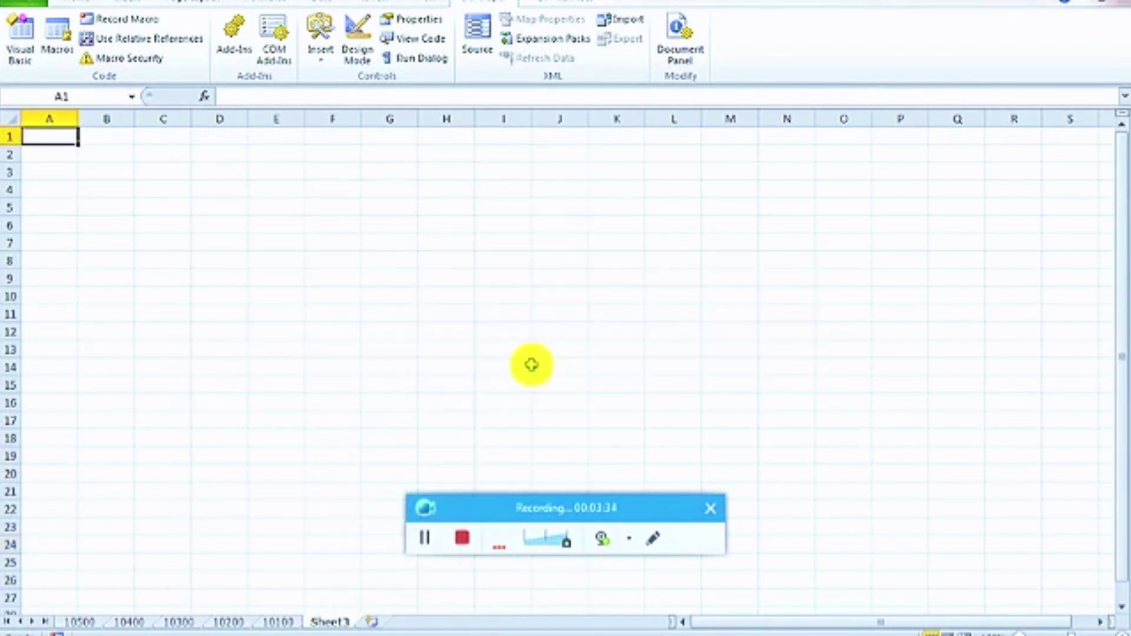
{"action": "right_click", "coordinate": [331, 623]}
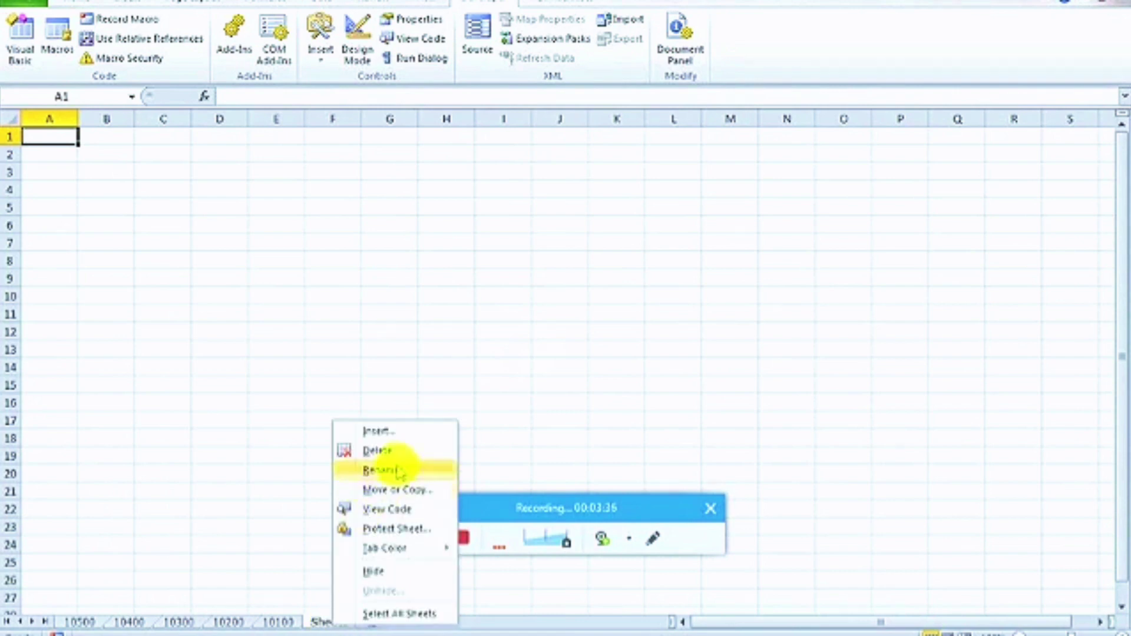
{"action": "left_click", "coordinate": [379, 450]}
{"action": "left_click", "coordinate": [532, 359]}
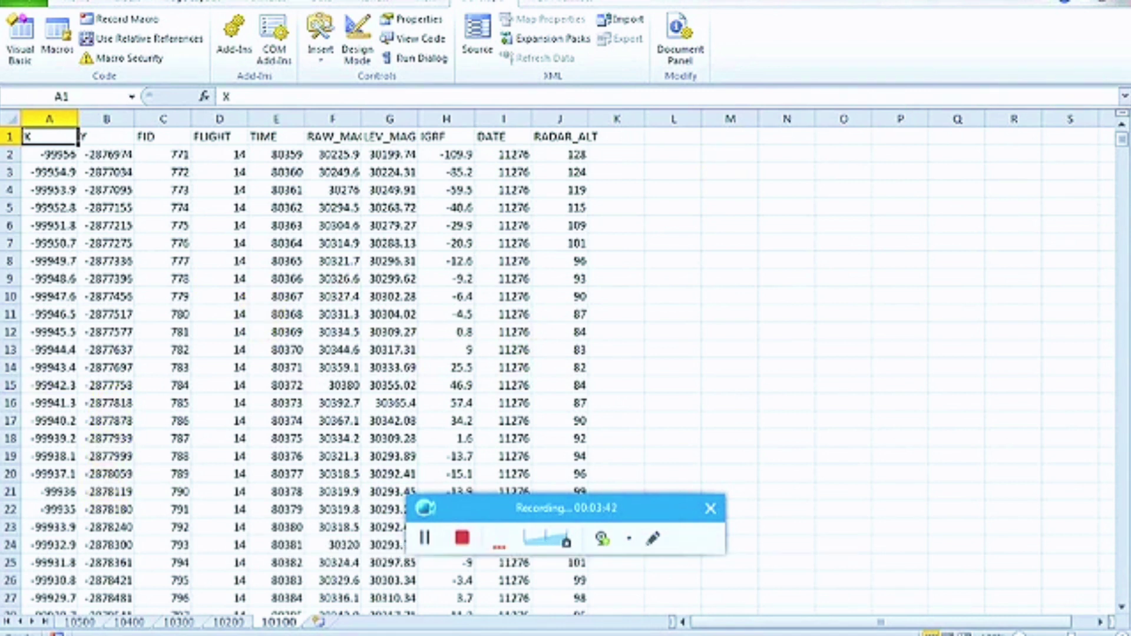
- Cancel the close prompt and save Book1 as an Excel 97-2003 Workbook (*.xls)
{"action": "key", "text": "alt+F4"}
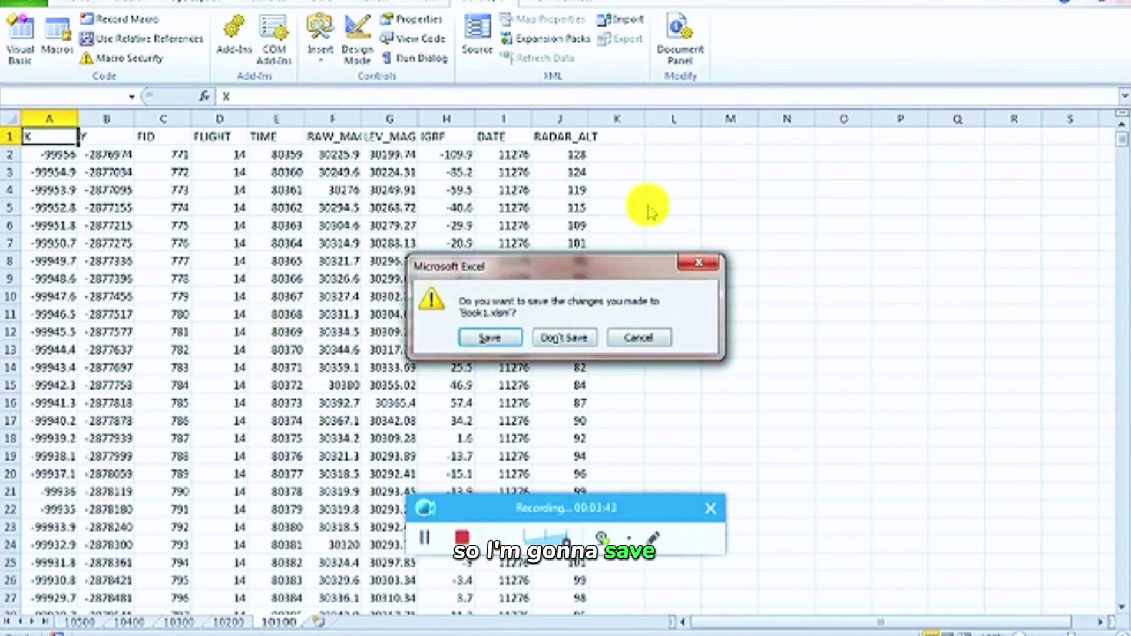
{"action": "left_click", "coordinate": [639, 338]}
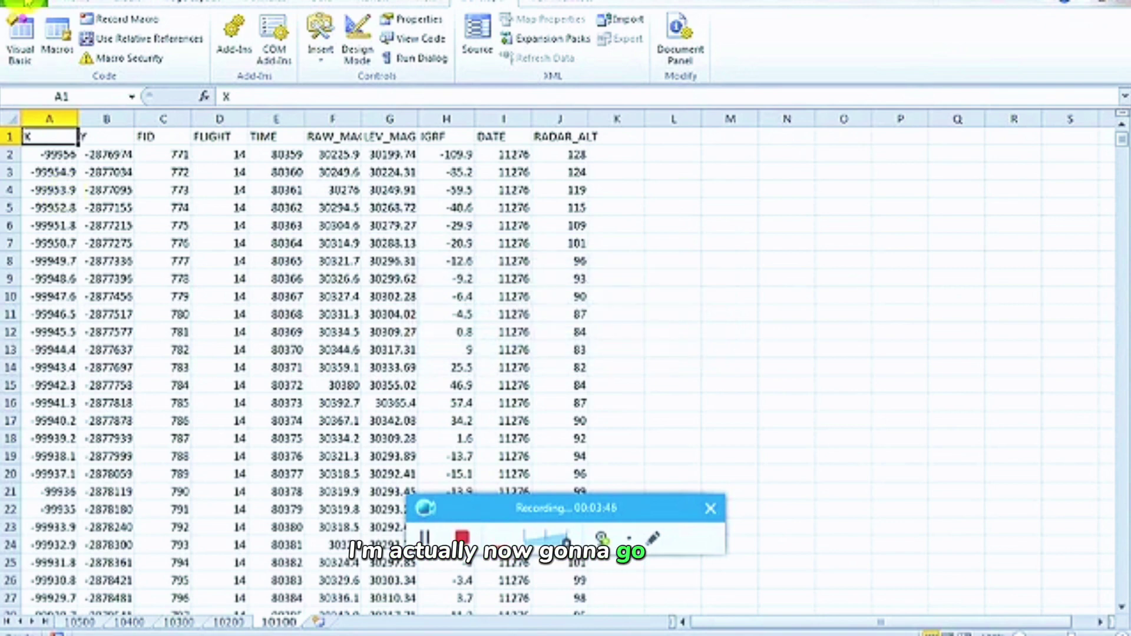
{"action": "left_click", "coordinate": [27, 3]}
{"action": "left_click", "coordinate": [56, 49]}
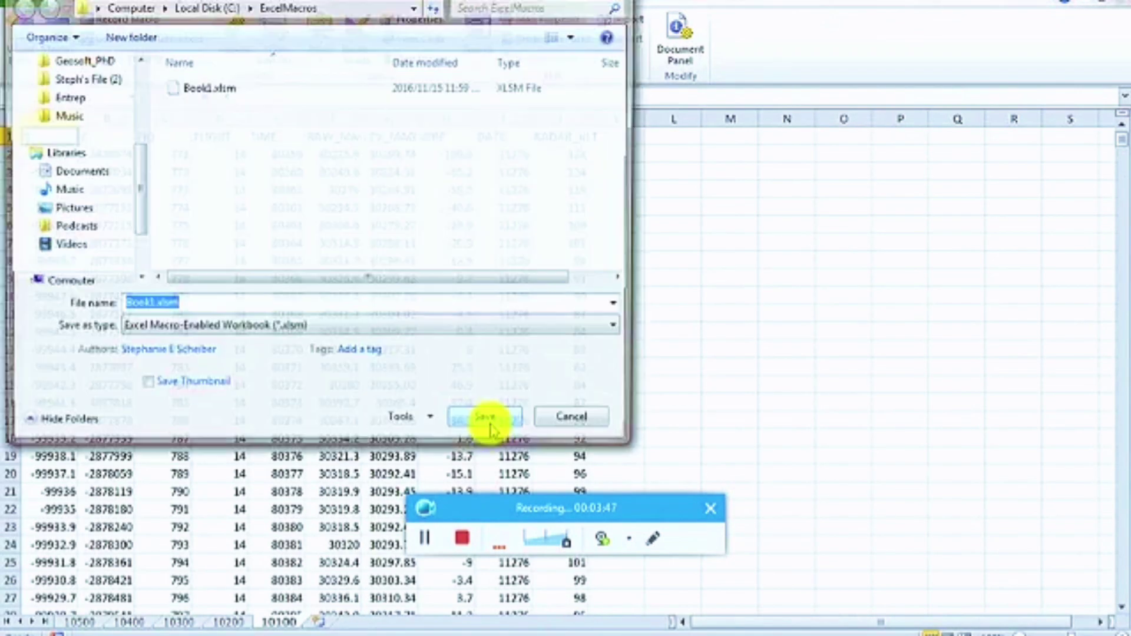
{"action": "left_click", "coordinate": [354, 326]}
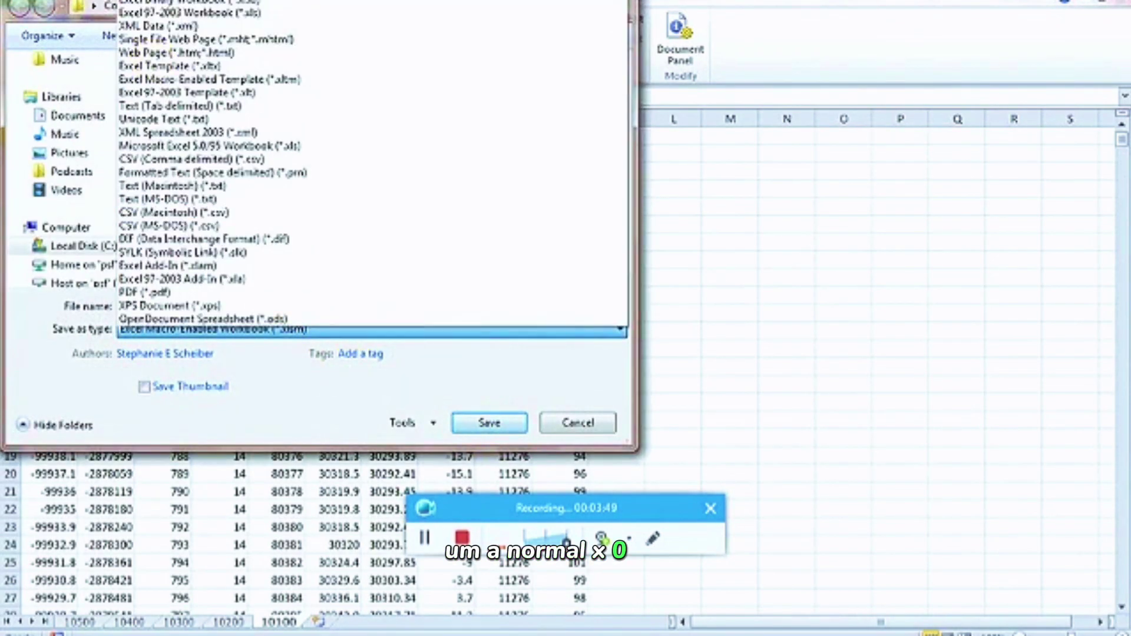
{"action": "left_click", "coordinate": [275, 13]}
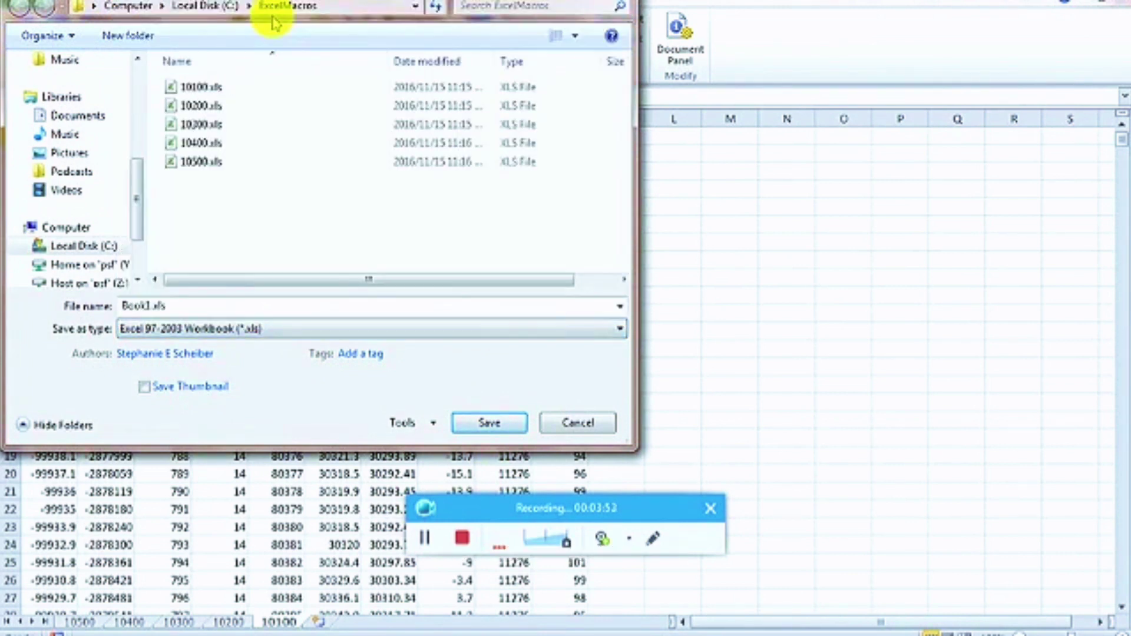
{"action": "left_click", "coordinate": [485, 425]}
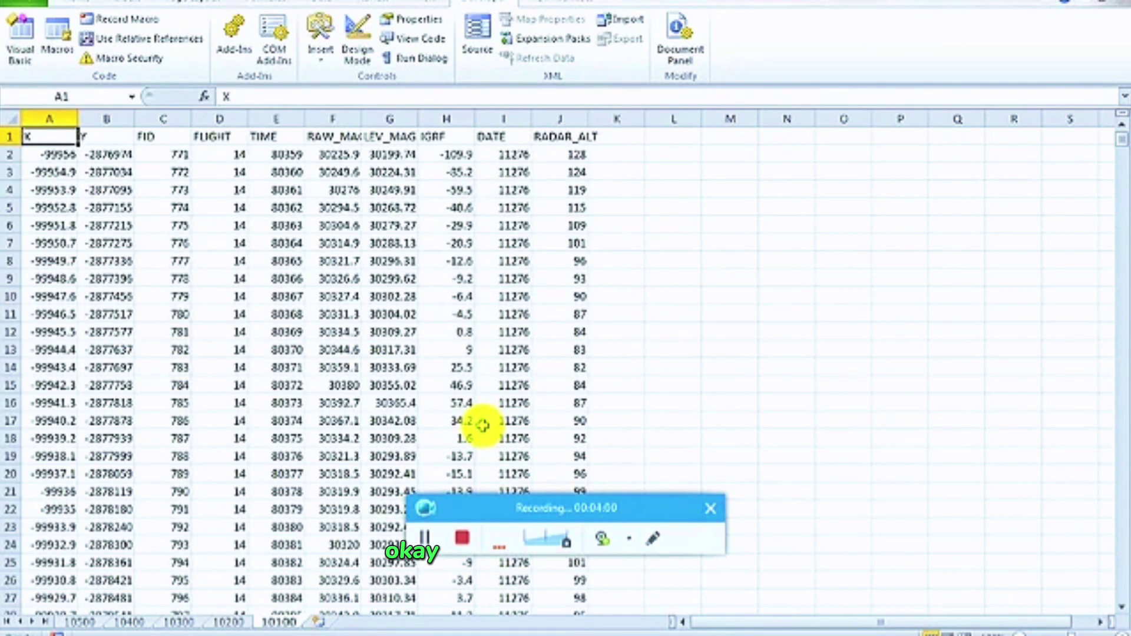
- Start an Excel All Sheets import in Oasis montaj into test.gdb, replacing the existing file
{"action": "key", "text": "alt+Tab"}
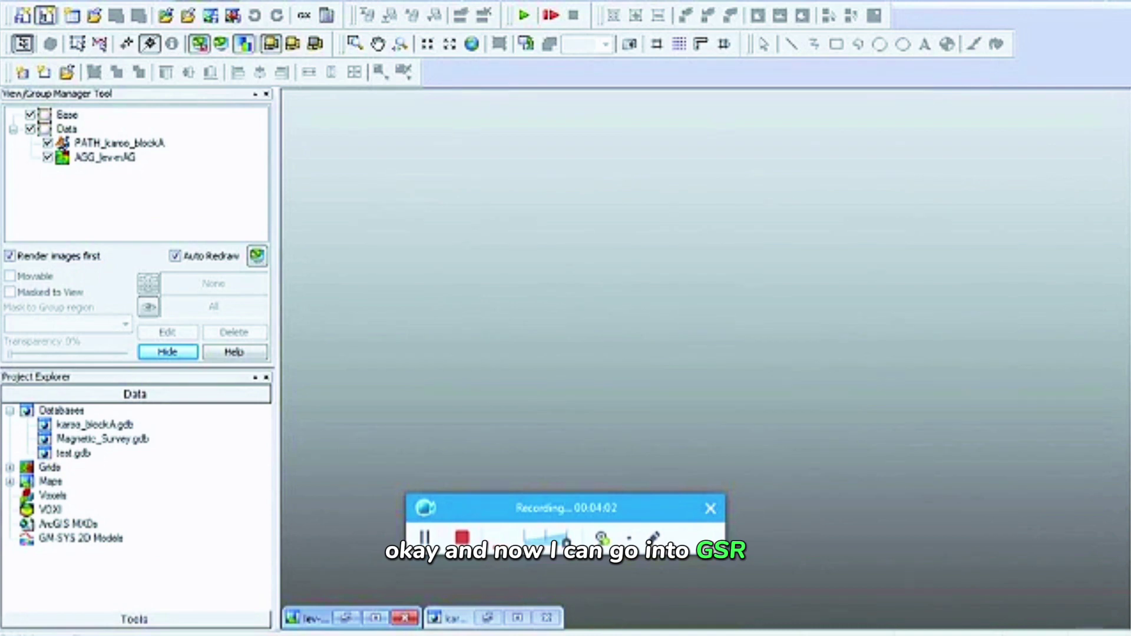
{"action": "left_click", "coordinate": [118, 4]}
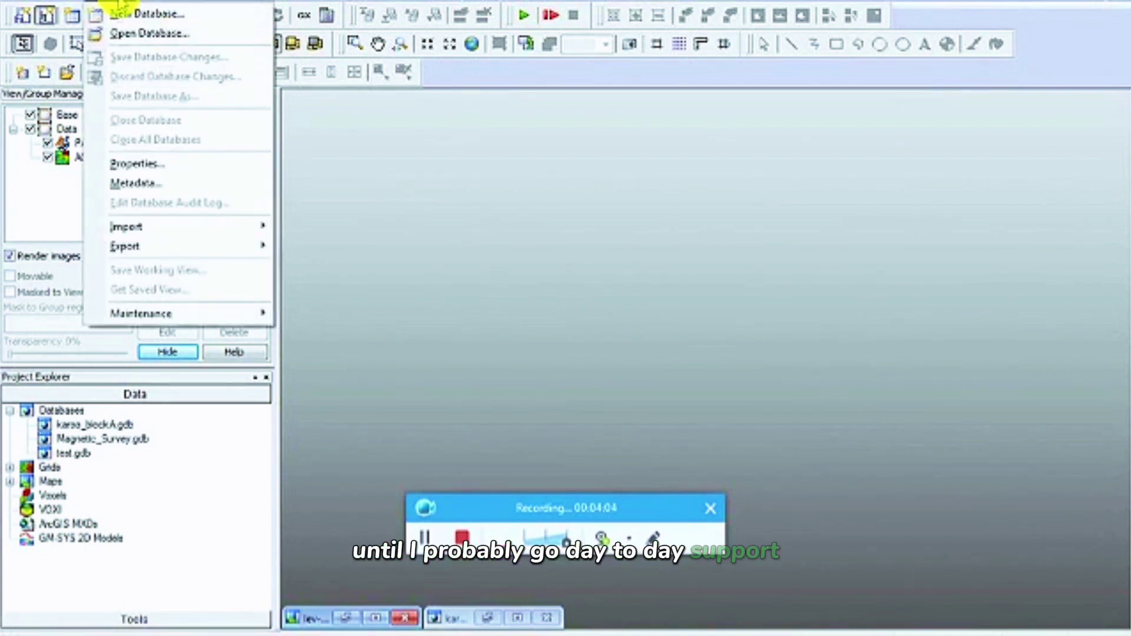
{"action": "mouse_move", "coordinate": [217, 228]}
{"action": "mouse_move", "coordinate": [359, 274]}
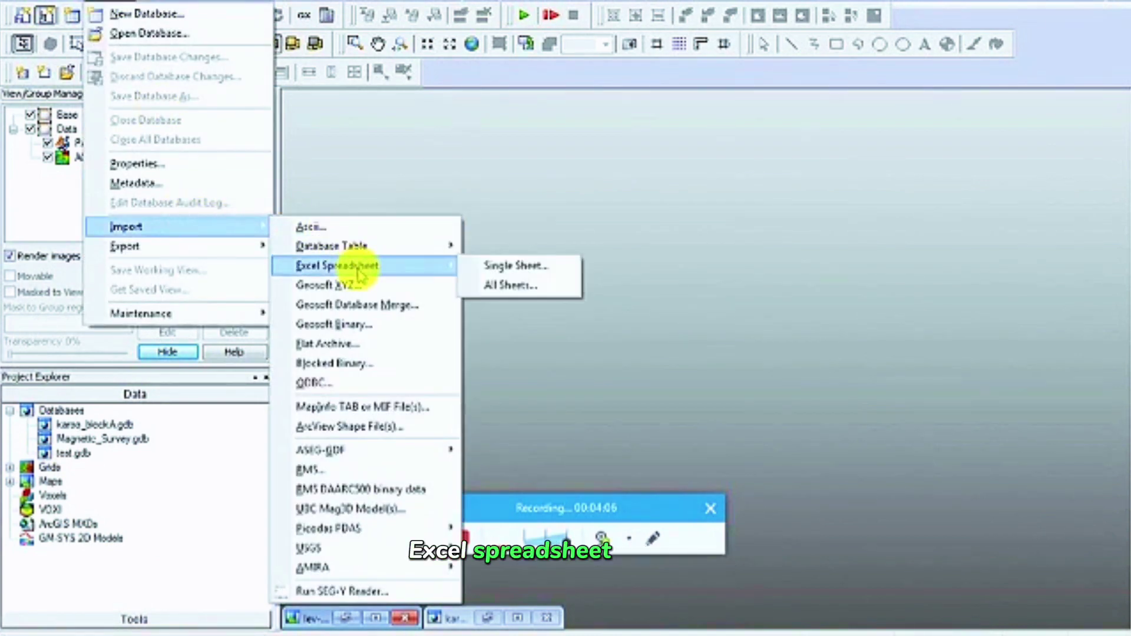
{"action": "left_click", "coordinate": [507, 285]}
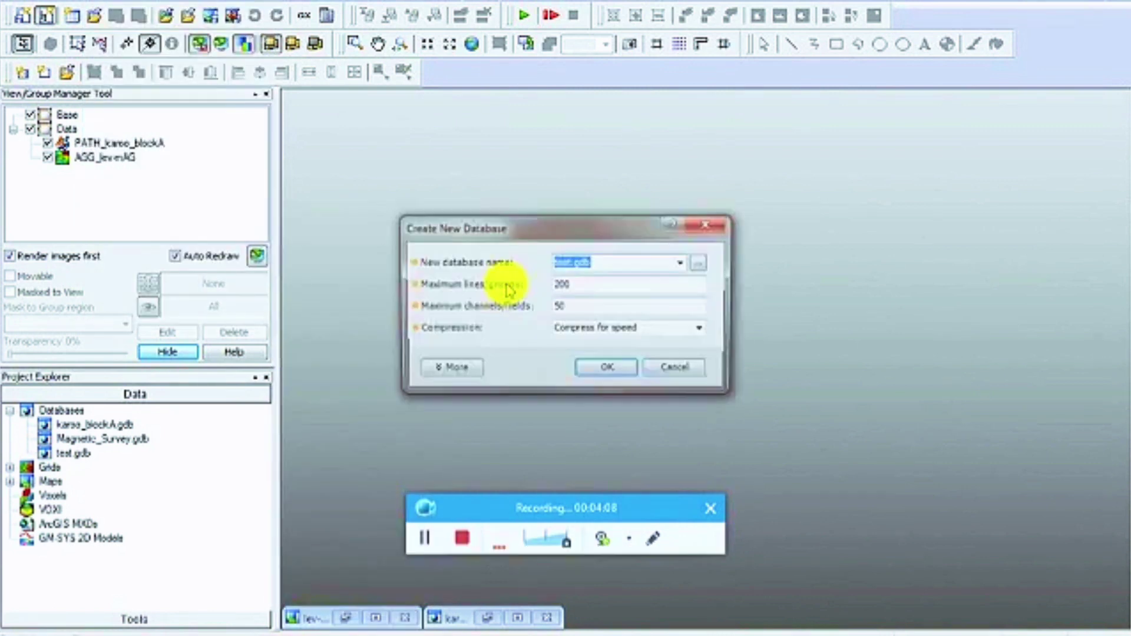
{"action": "left_click", "coordinate": [698, 263]}
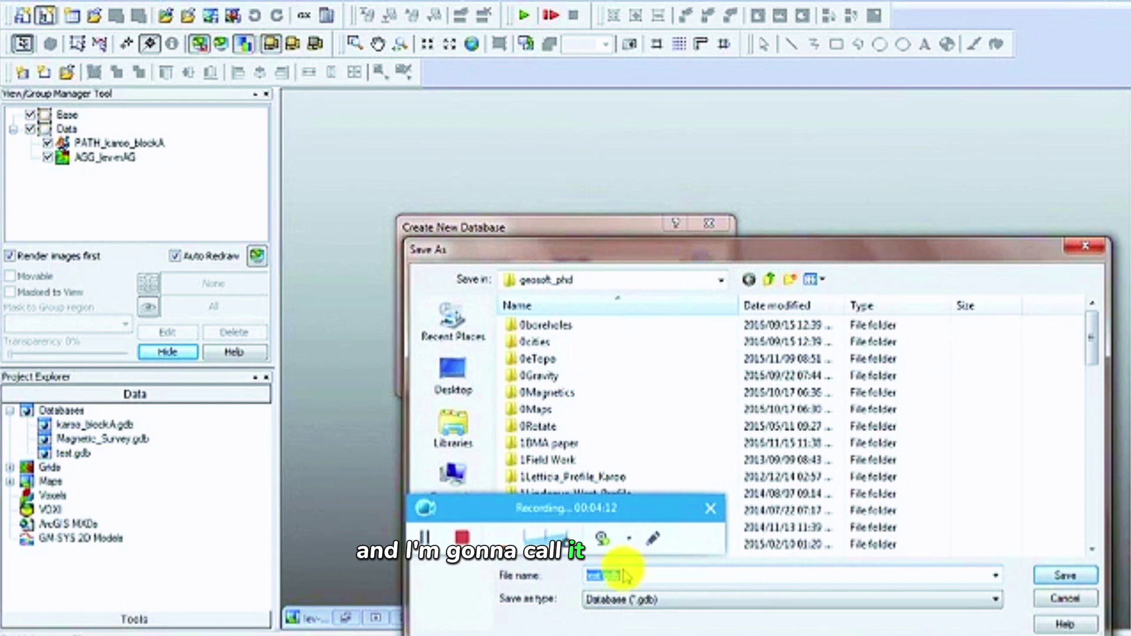
{"action": "left_click", "coordinate": [1063, 575]}
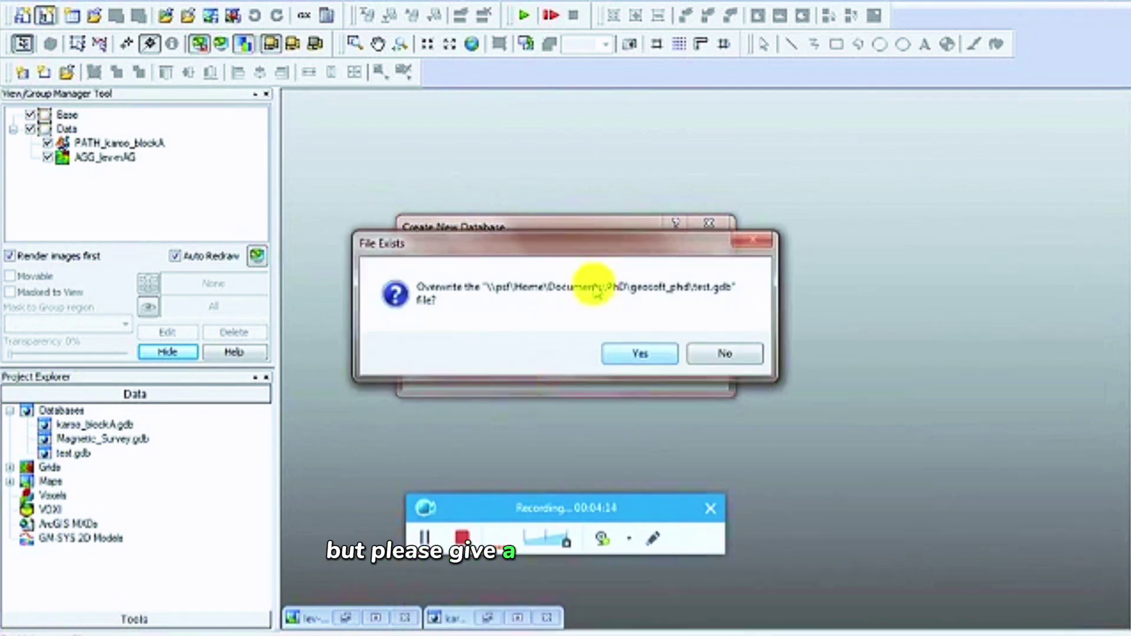
{"action": "left_click", "coordinate": [645, 360]}
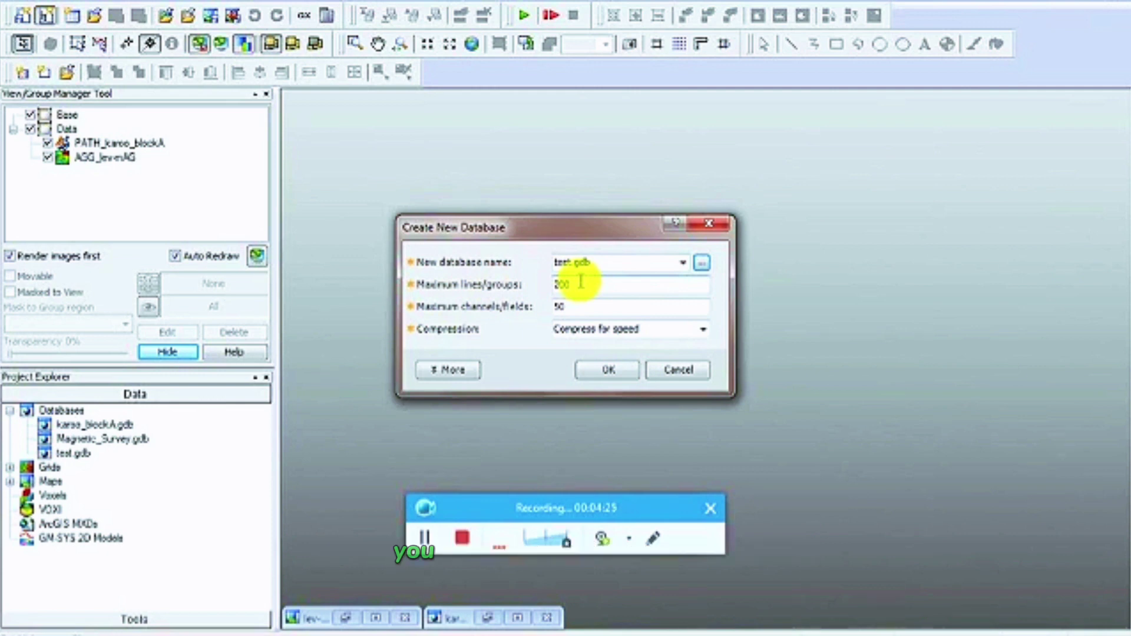
- Create the test.gdb database and select C:\ExcelMacros\Book1.xls as the workbook to import
{"action": "left_click", "coordinate": [618, 372]}
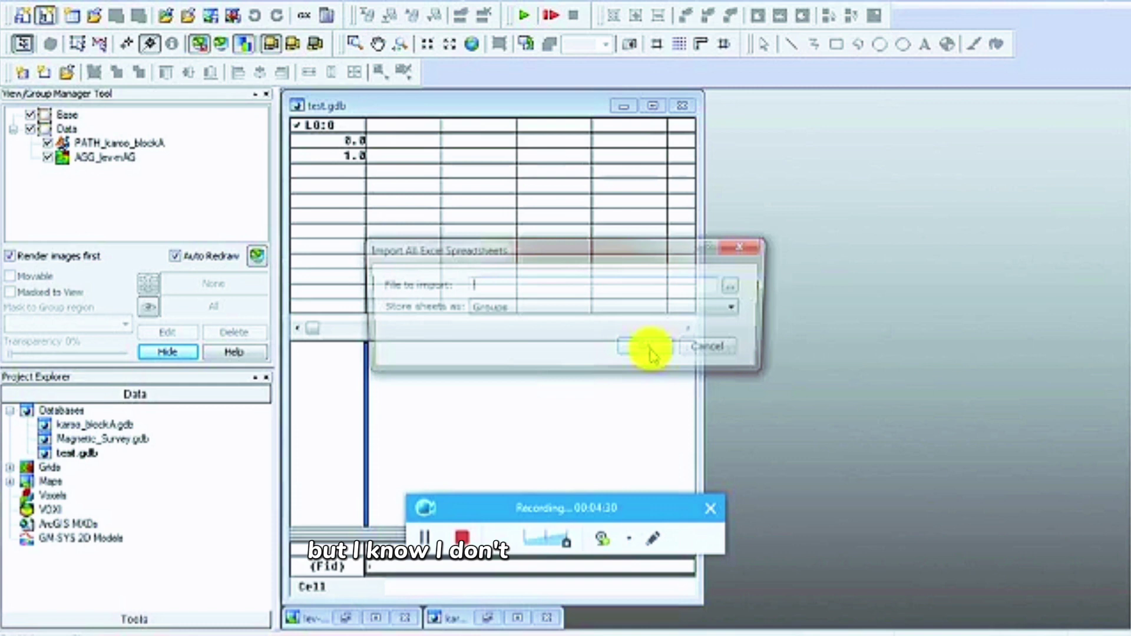
{"action": "left_click", "coordinate": [740, 288]}
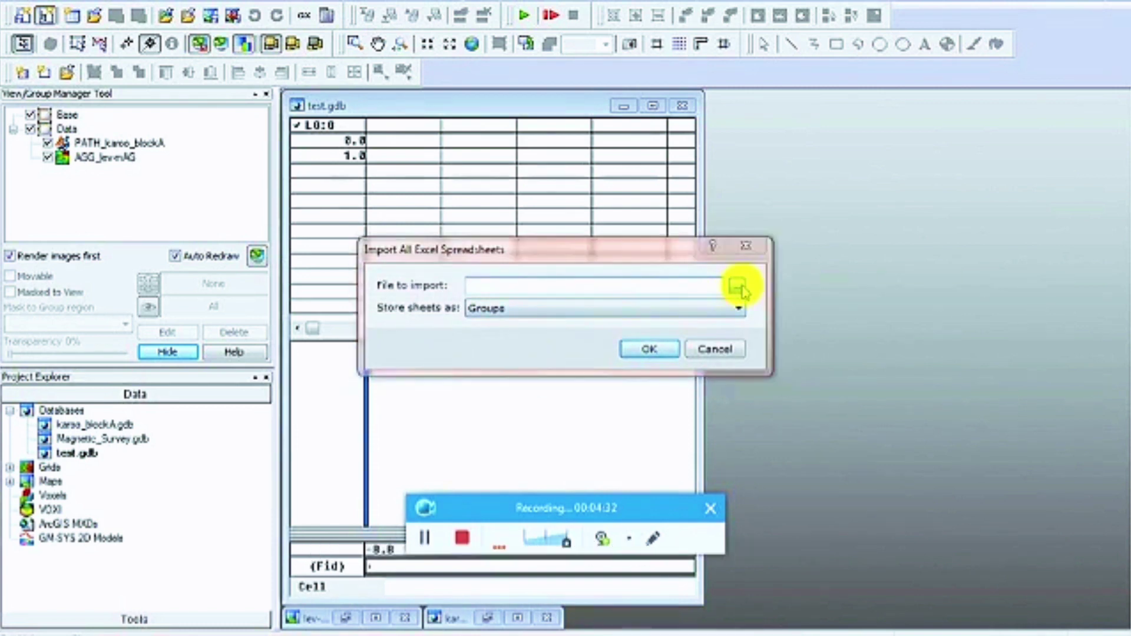
{"action": "left_click", "coordinate": [333, 380]}
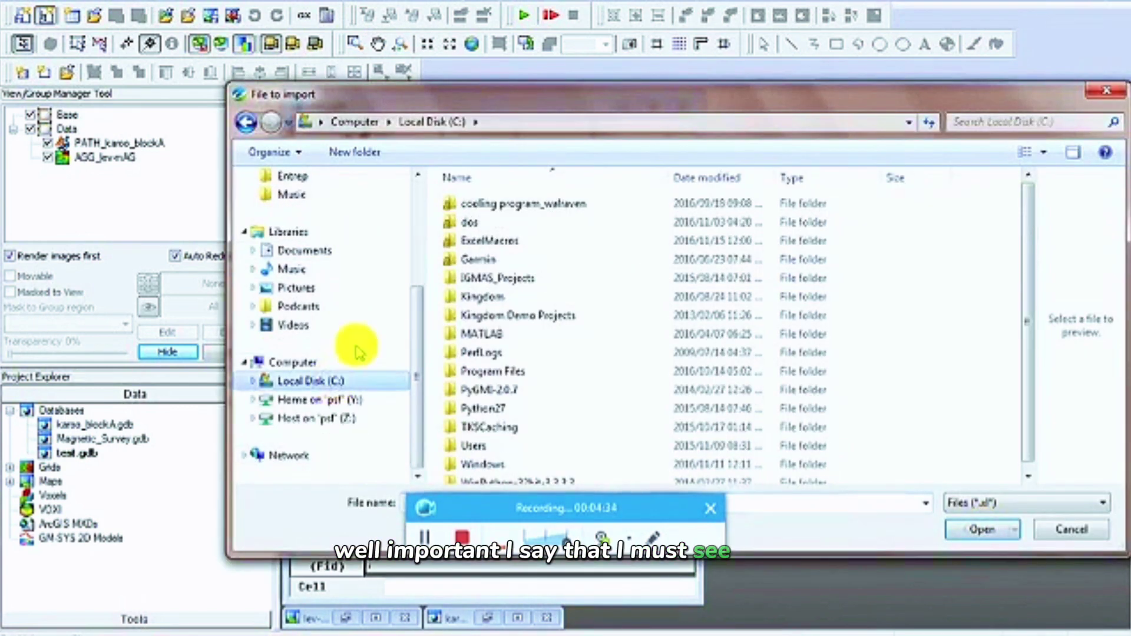
{"action": "double_click", "coordinate": [518, 240]}
{"action": "left_click", "coordinate": [487, 296]}
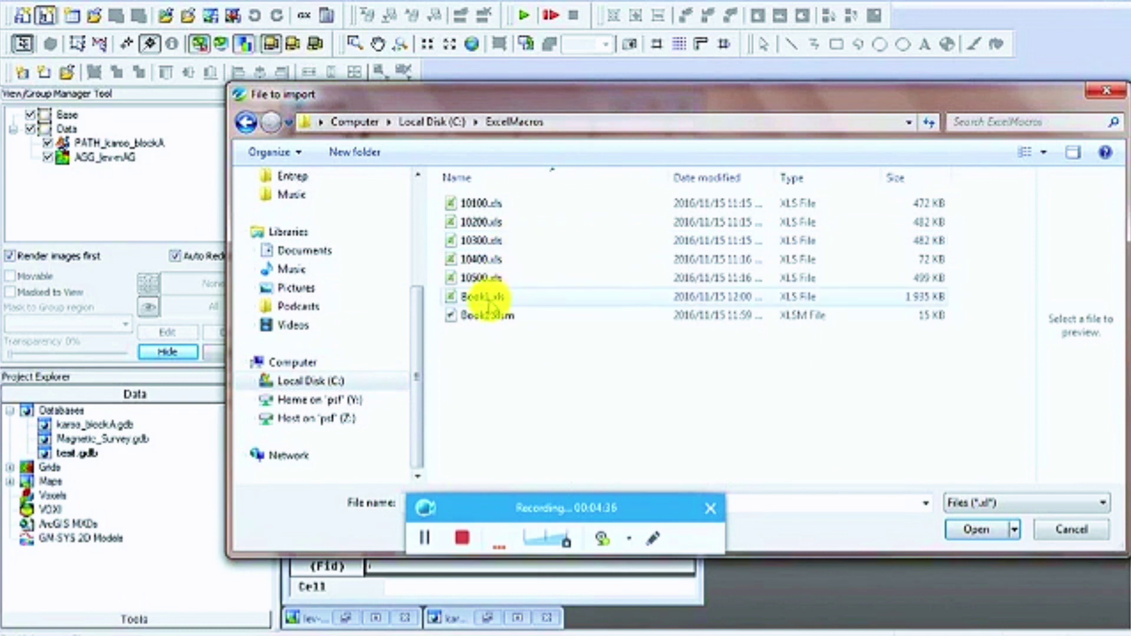
{"action": "double_click", "coordinate": [488, 296]}
- Import all sheets of Book1.xls, storing each sheet as its own line
{"action": "left_click", "coordinate": [520, 312]}
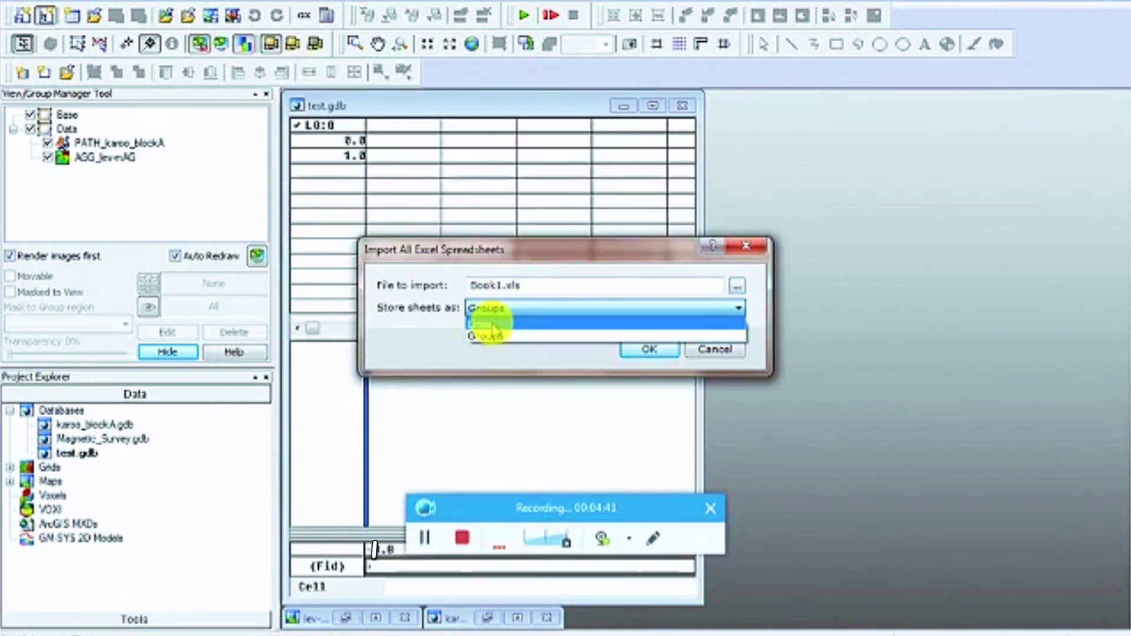
{"action": "left_click", "coordinate": [491, 324]}
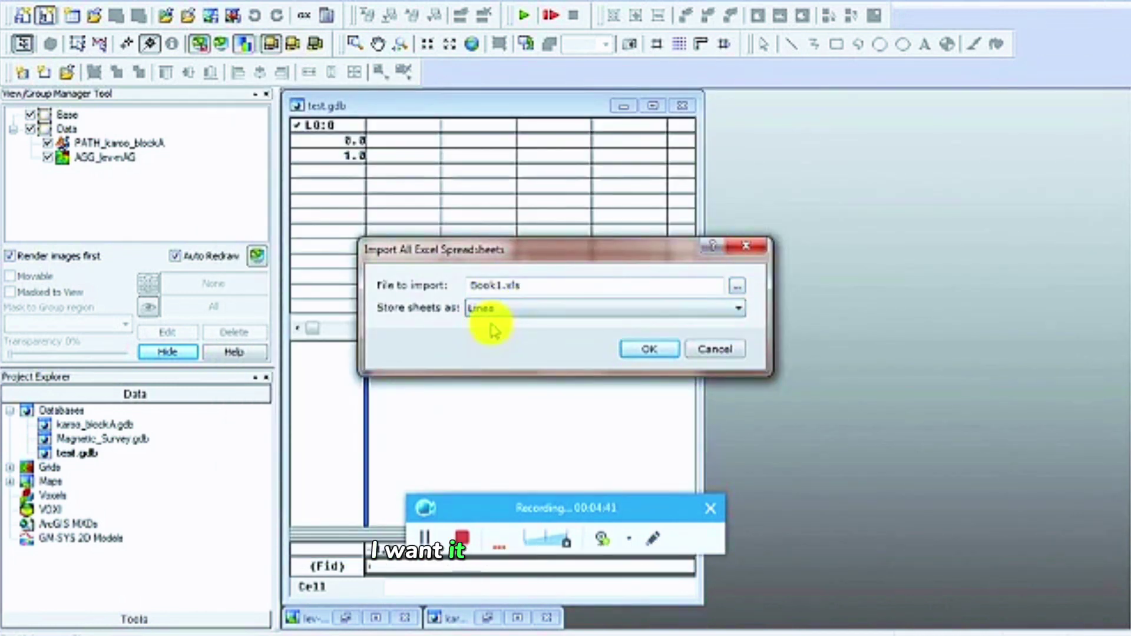
{"action": "left_click", "coordinate": [649, 349]}
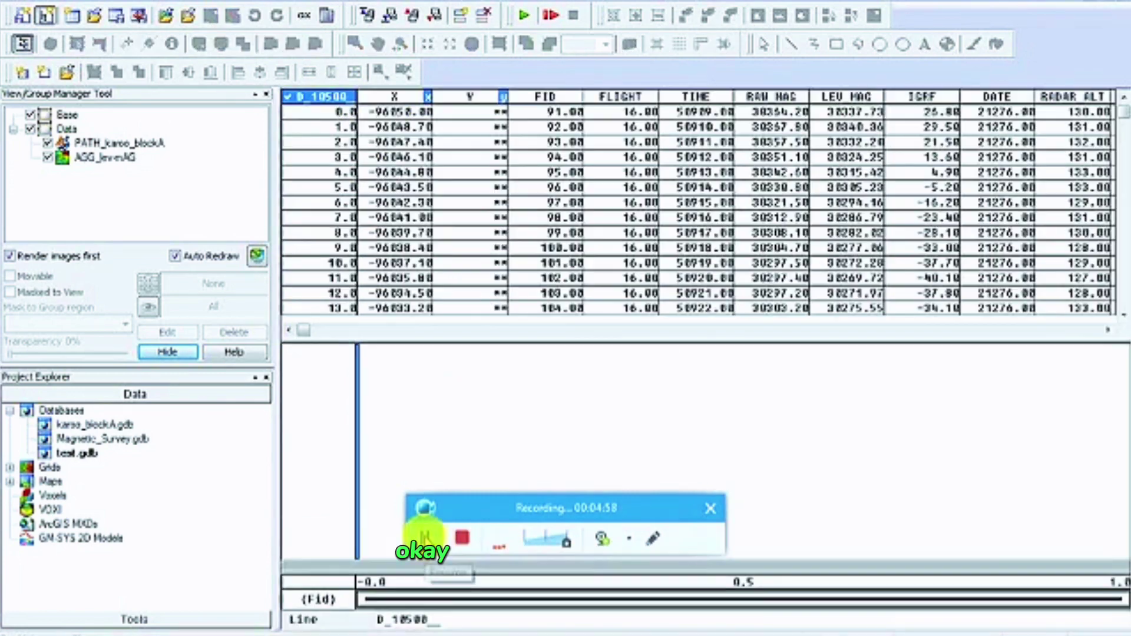
- Display line D_10100 in the test.gdb data table
{"action": "right_click", "coordinate": [337, 112]}
{"action": "left_click", "coordinate": [359, 120]}
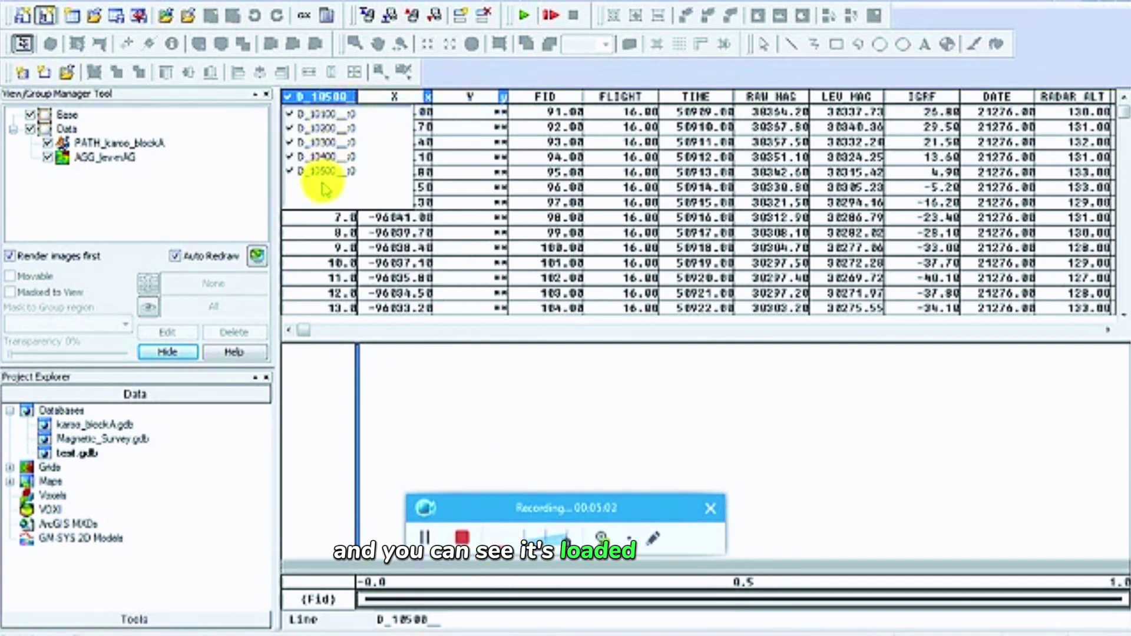
{"action": "left_click", "coordinate": [342, 114]}
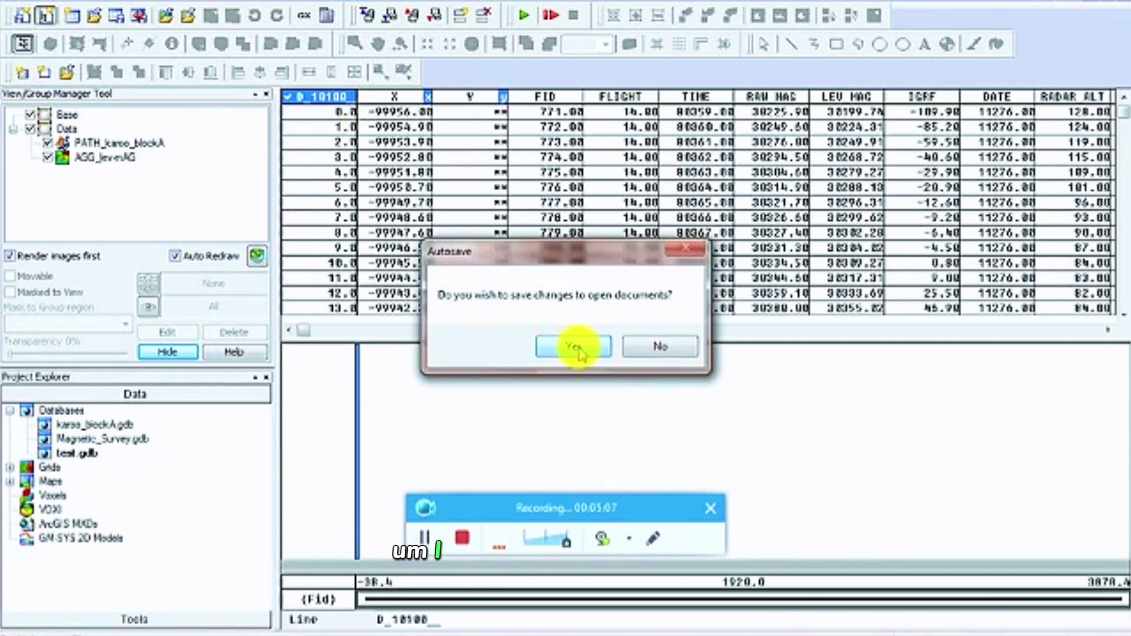
- Autosave the open documents, discard the old grid map's changes, and close that map
{"action": "left_click", "coordinate": [562, 346]}
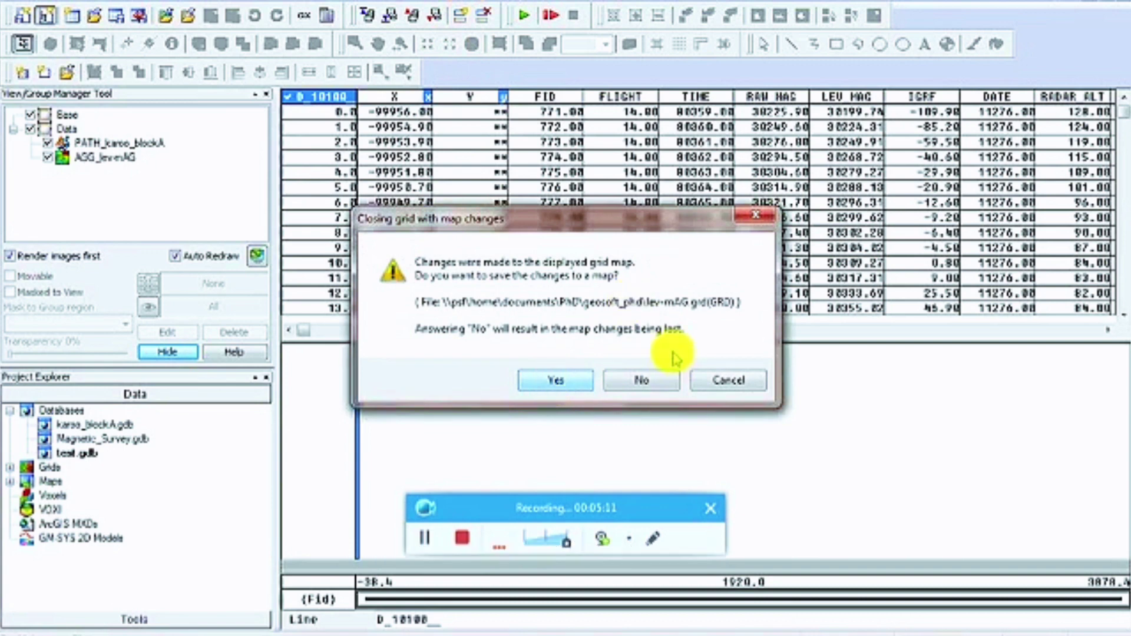
{"action": "left_click", "coordinate": [648, 381]}
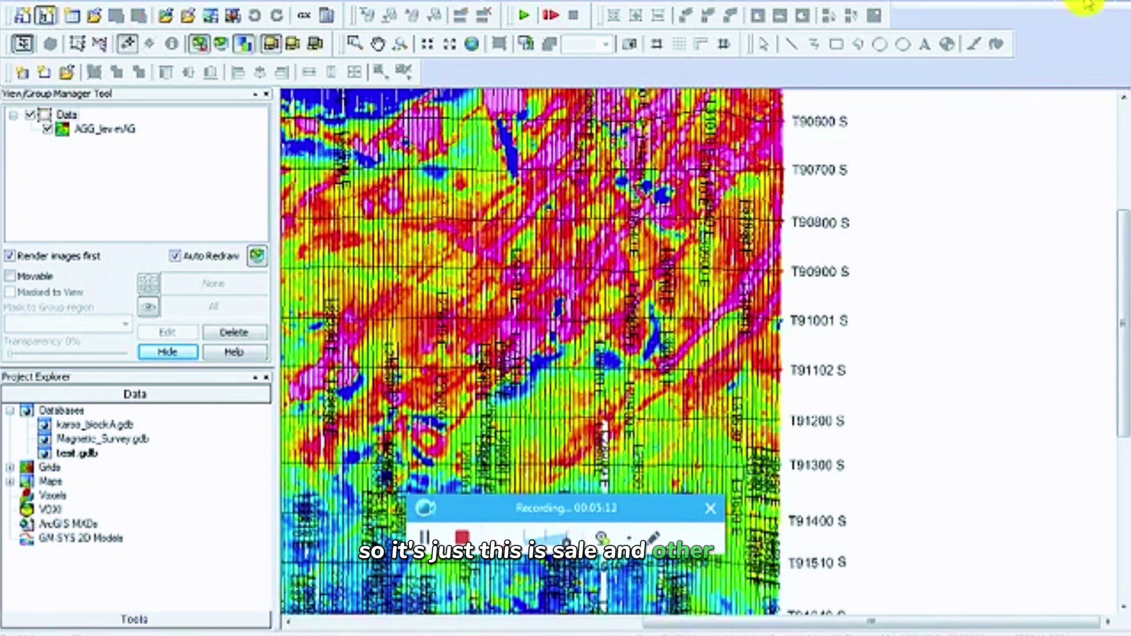
{"action": "left_click", "coordinate": [1093, 4]}
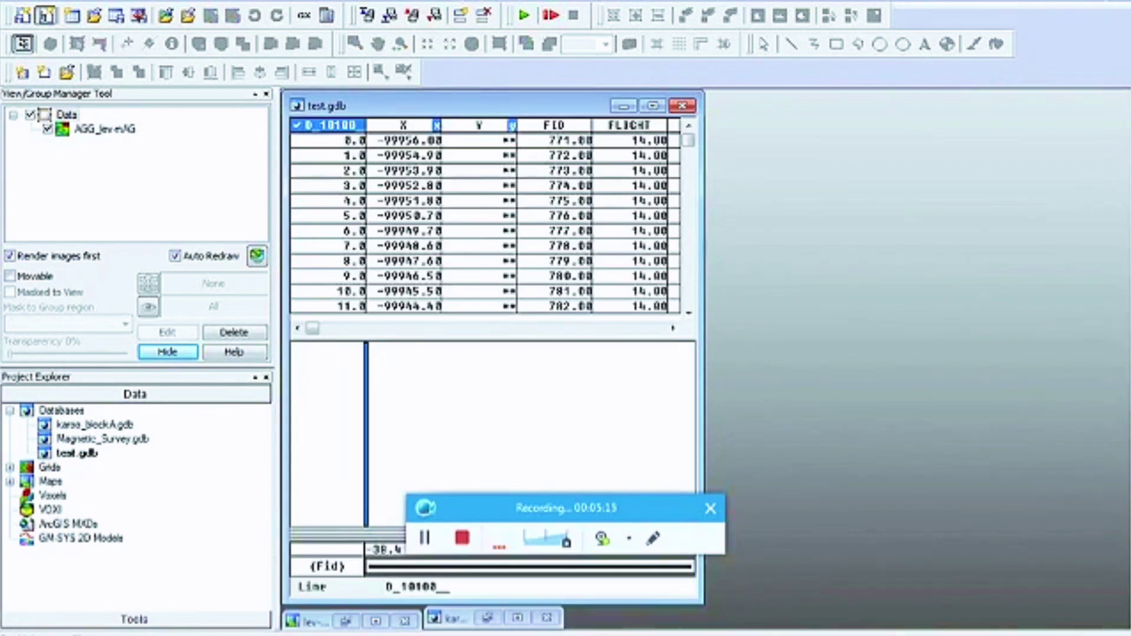
- Run Minimum Curvature gridding on channel LEV_MAG, overwriting the existing lev-mAG.grd file
{"action": "left_click", "coordinate": [434, 13]}
{"action": "mouse_move", "coordinate": [442, 13]}
{"action": "left_click", "coordinate": [565, 14]}
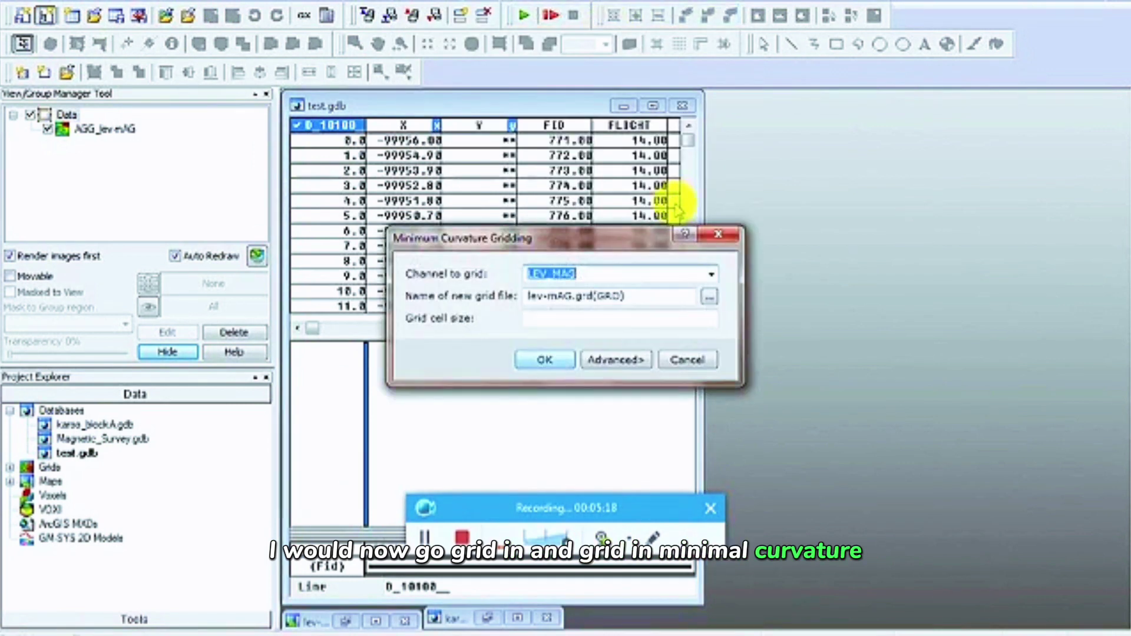
{"action": "left_click", "coordinate": [710, 275]}
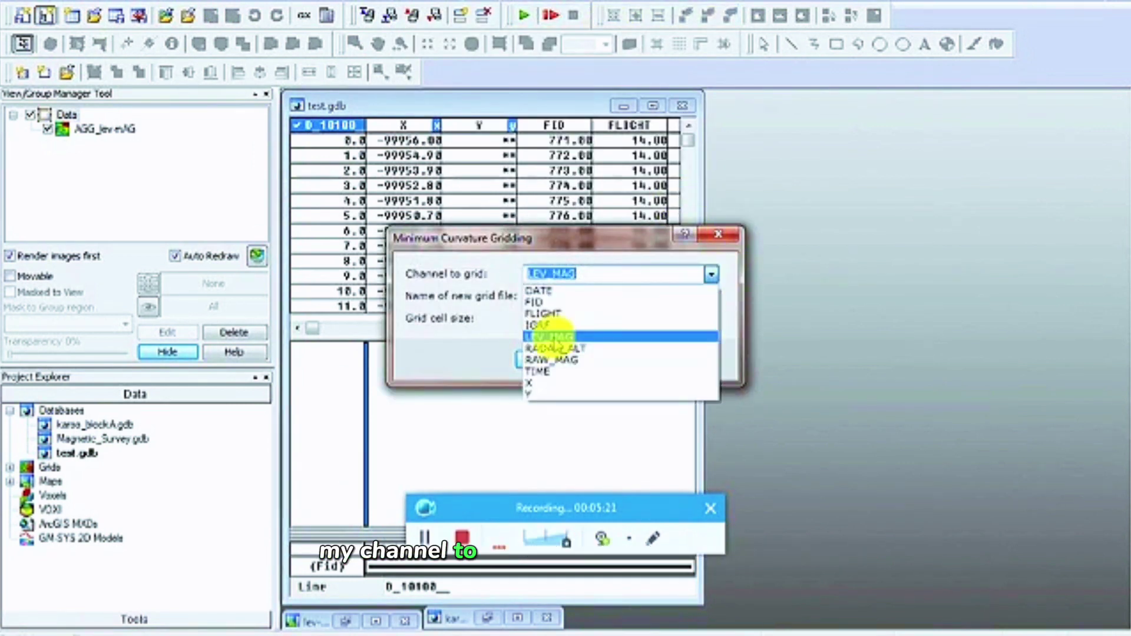
{"action": "left_click", "coordinate": [545, 336]}
{"action": "left_click", "coordinate": [550, 356]}
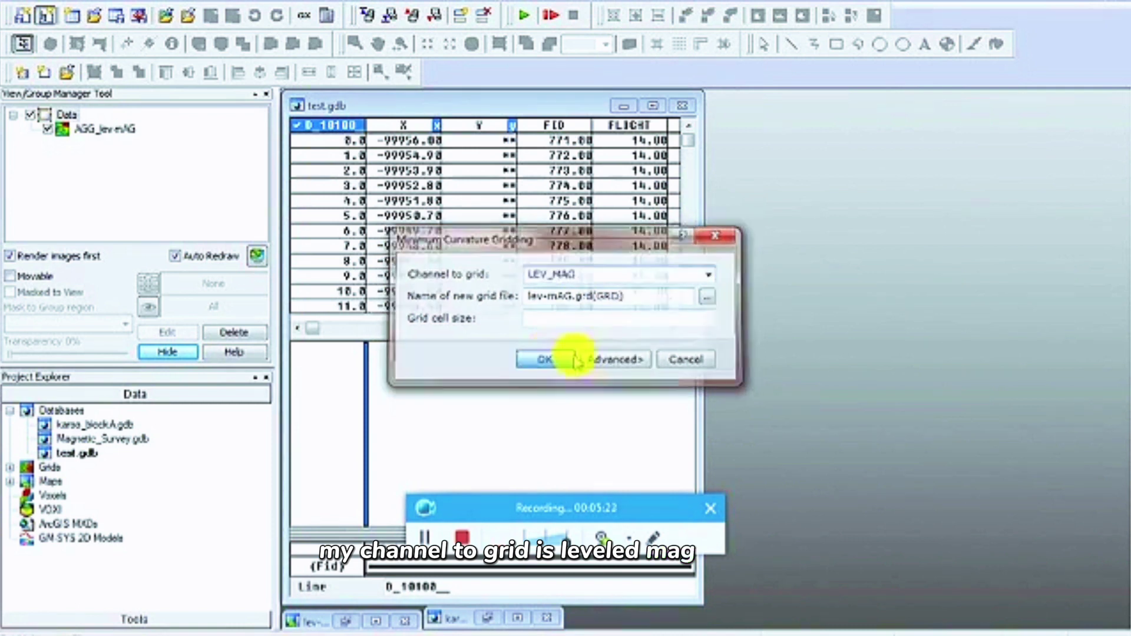
{"action": "left_click", "coordinate": [567, 357]}
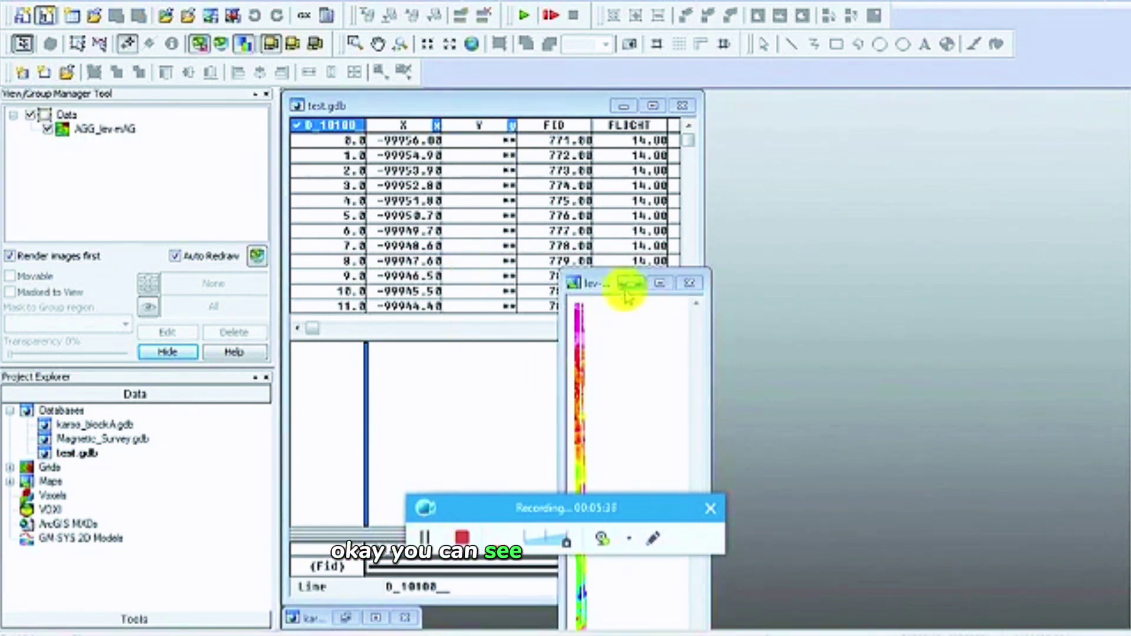
- Move the new LEV_MAG grid window to the right of the test.gdb table
{"action": "left_click_drag", "start_coordinate": [613, 285], "coordinate": [833, 112]}
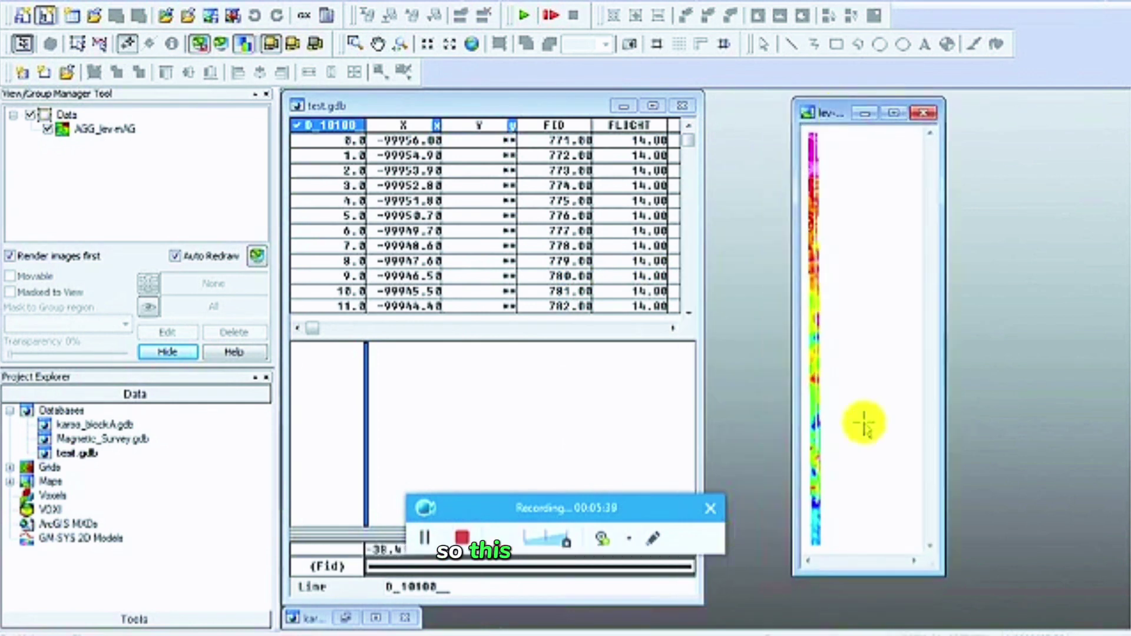